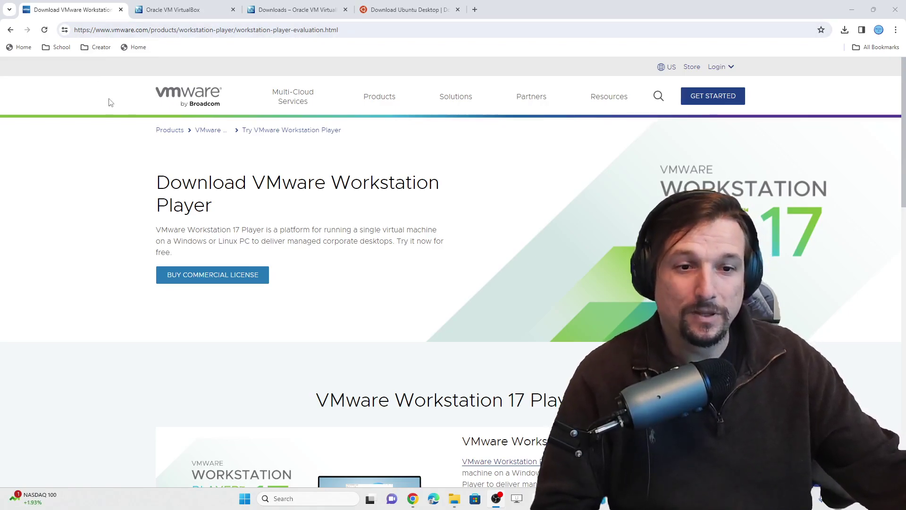
# Scroll to Try Workstation 17 Player and start the VMware Workstation 17 Player download
pyautogui.scroll(-7, 134, 203)
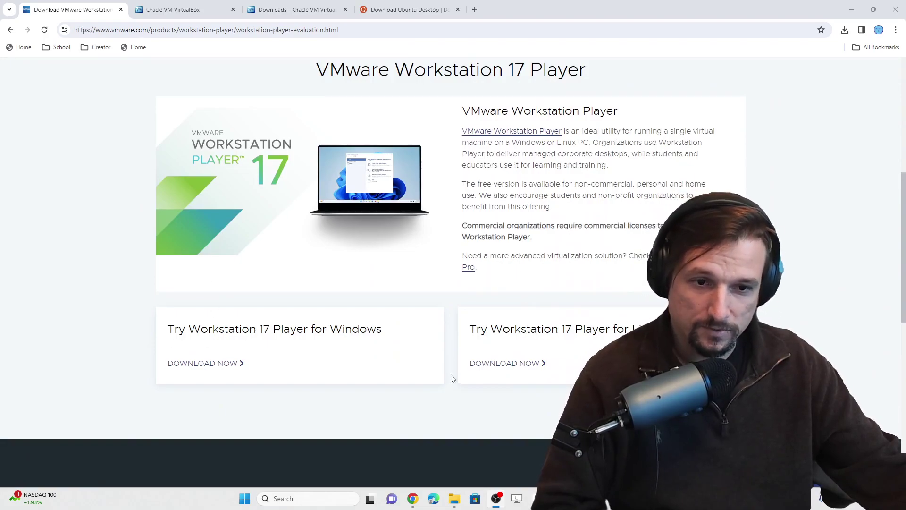
pyautogui.click(190, 364)
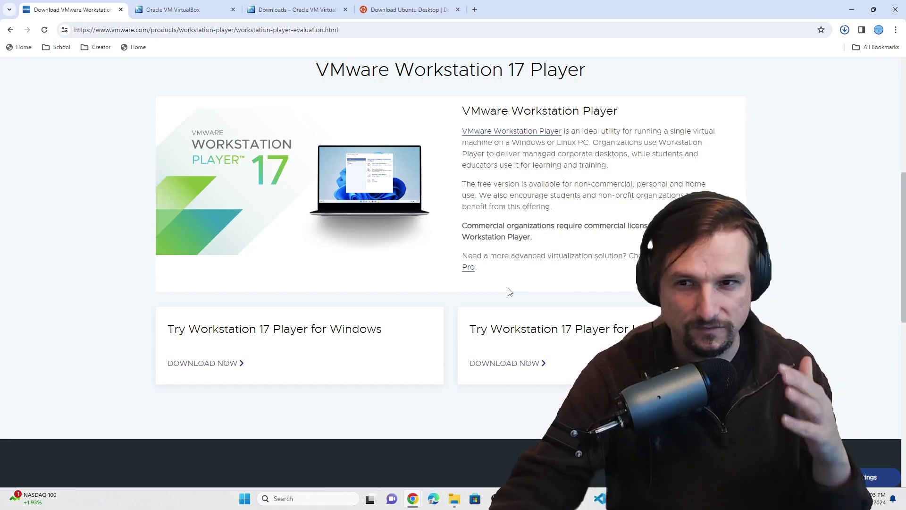
# Switch to the Oracle VM VirtualBox tab to view the VirtualBox 7.0 welcome page
pyautogui.click(172, 9)
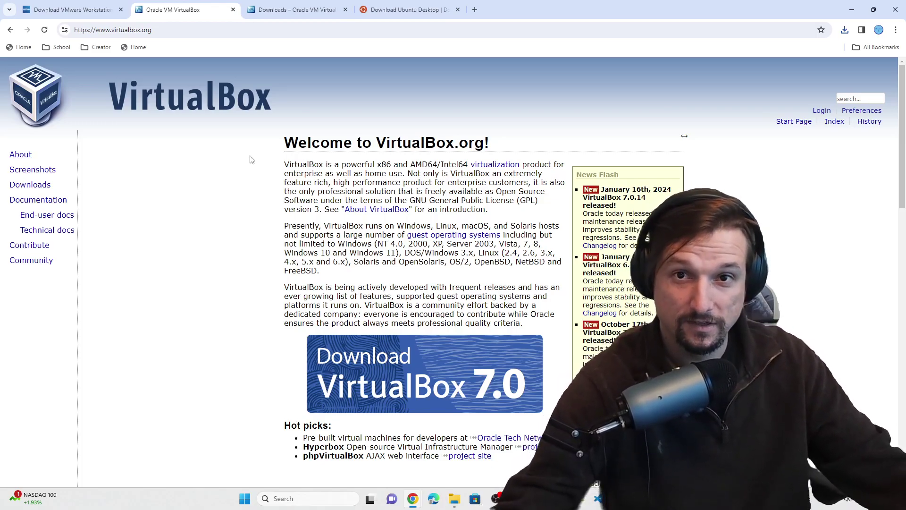
# Go back to the Download VMware Workstation tab and scroll through its download options
pyautogui.click(61, 7)
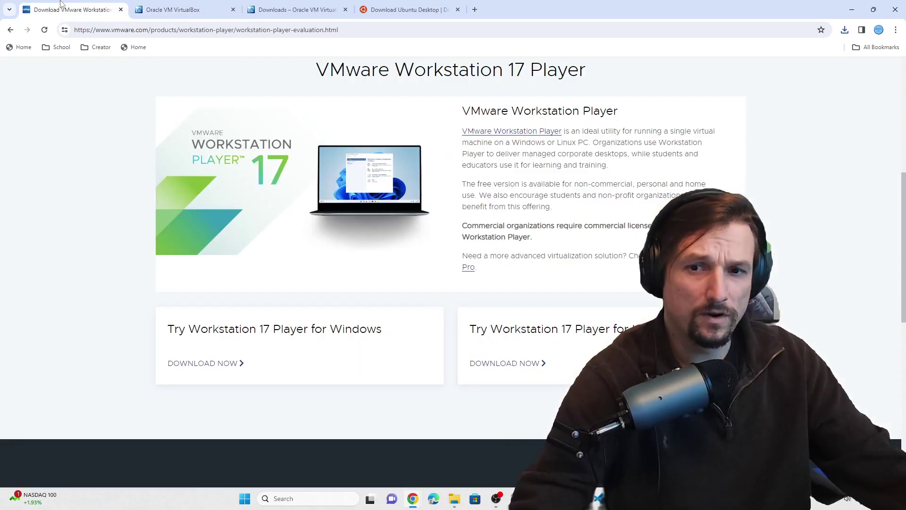
pyautogui.scroll(6, 156, 178)
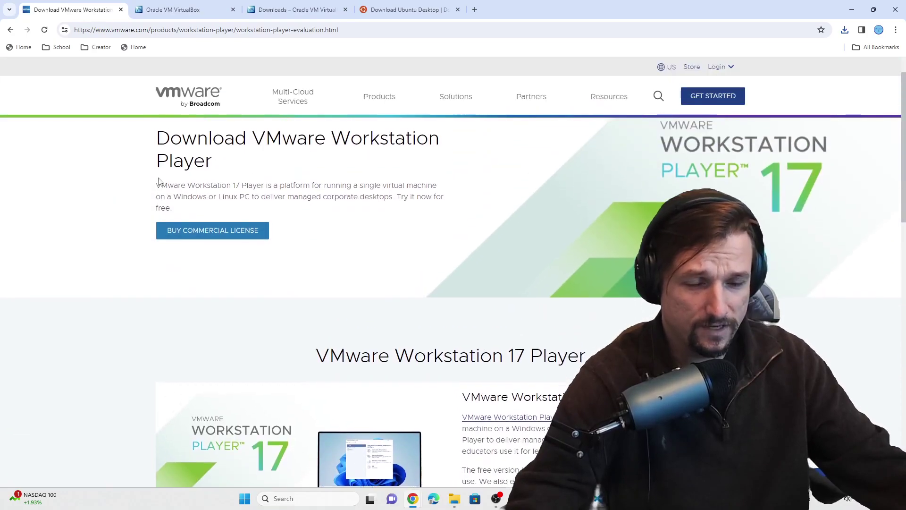
pyautogui.scroll(-2, 160, 183)
pyautogui.scroll(-5, 158, 189)
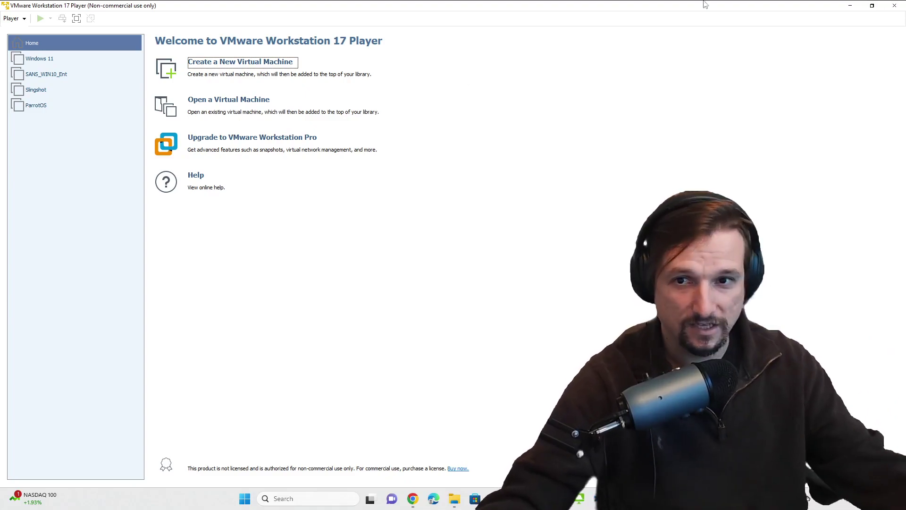
pyautogui.click(43, 74)
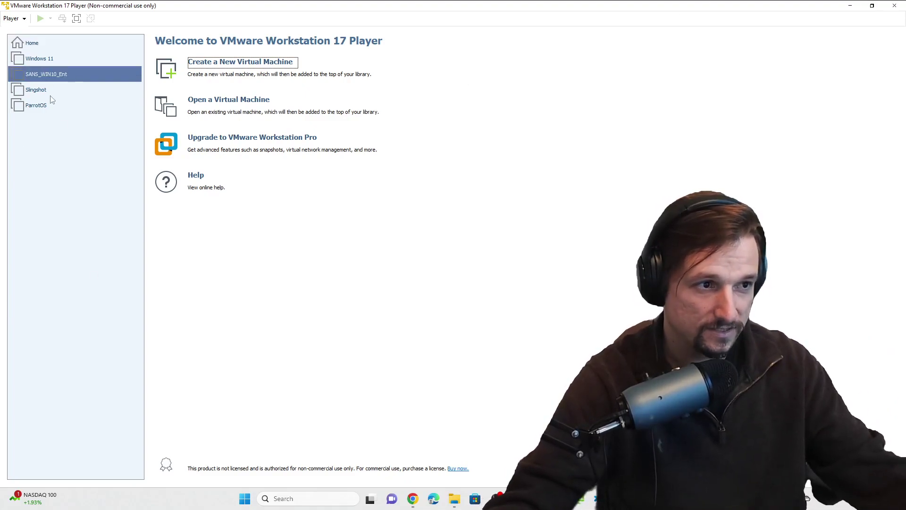
pyautogui.click(49, 105)
pyautogui.click(37, 94)
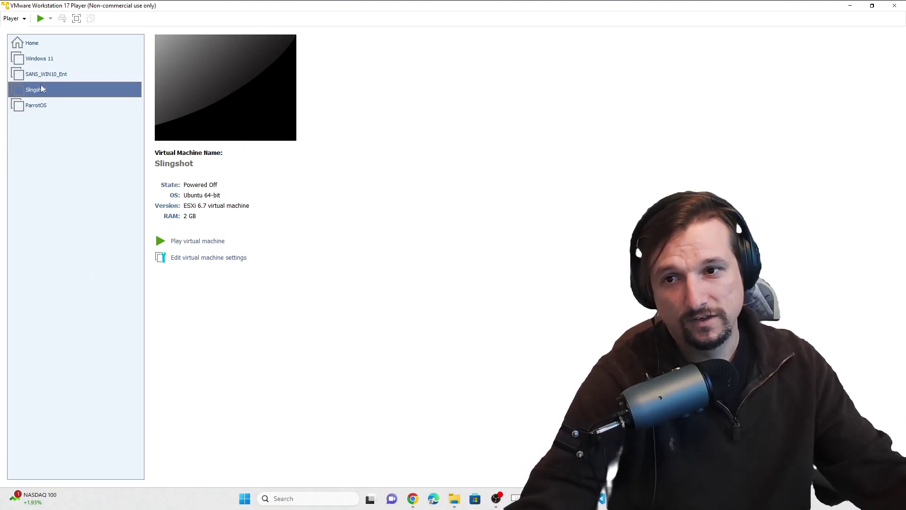
pyautogui.click(59, 65)
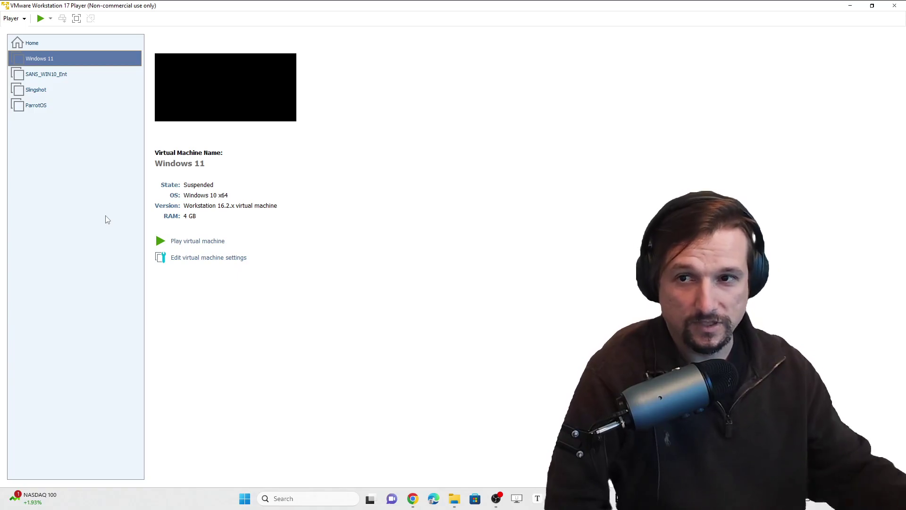
pyautogui.click(34, 48)
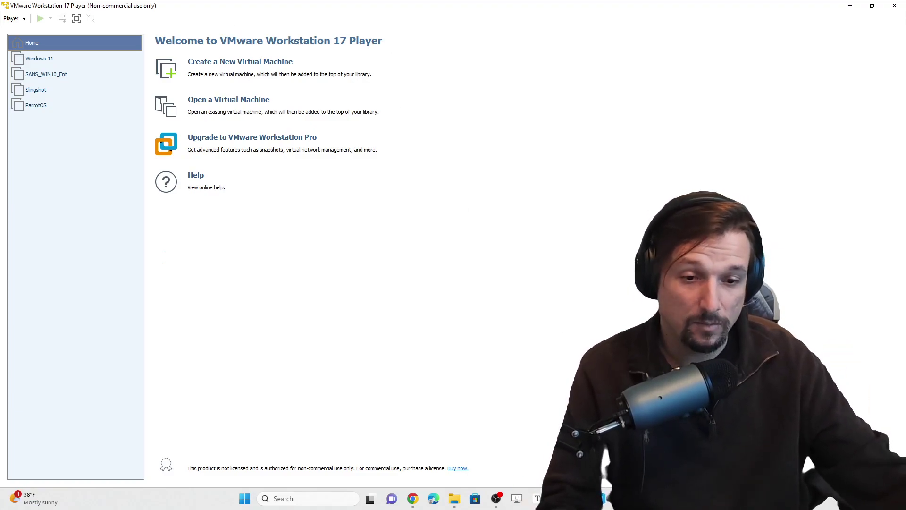
# Review the Ubuntu Desktop page's Download 22.04.3 section, then switch back to VMware Player
pyautogui.moveTo(411, 495)
pyautogui.click(465, 445)
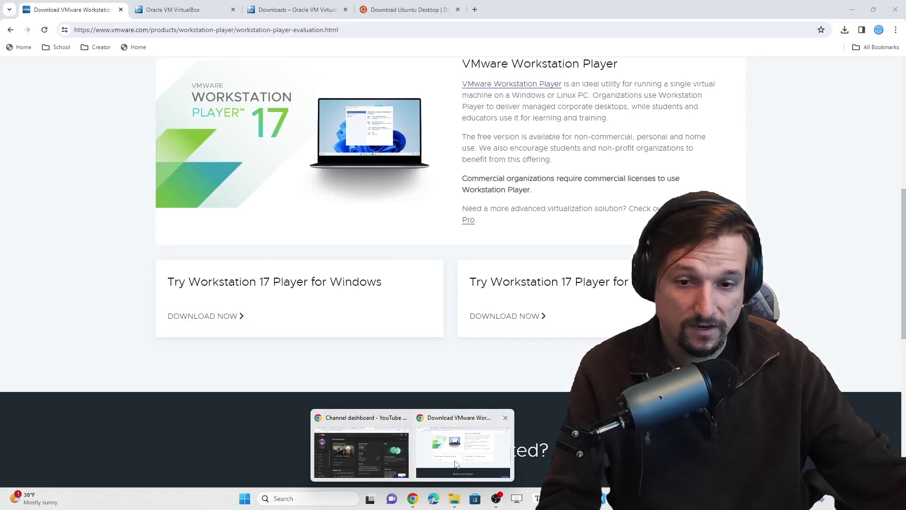
pyautogui.click(385, 9)
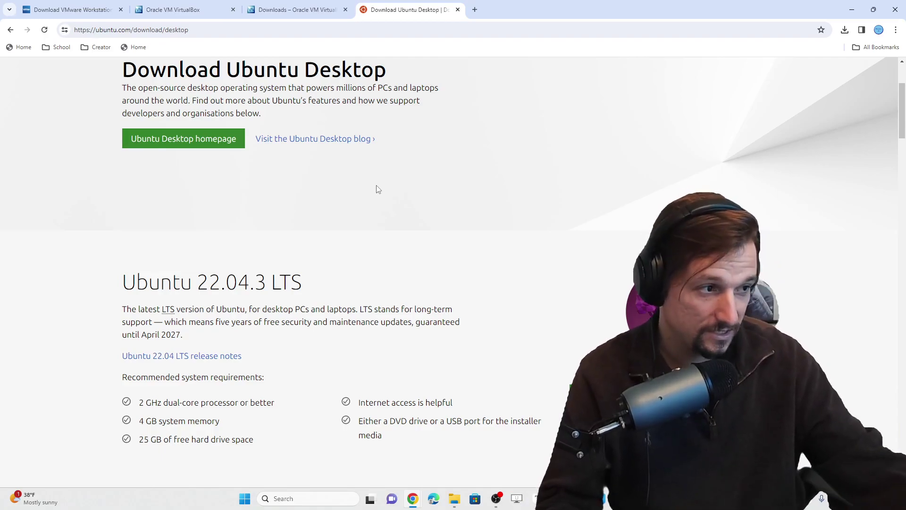
pyautogui.scroll(3, 379, 191)
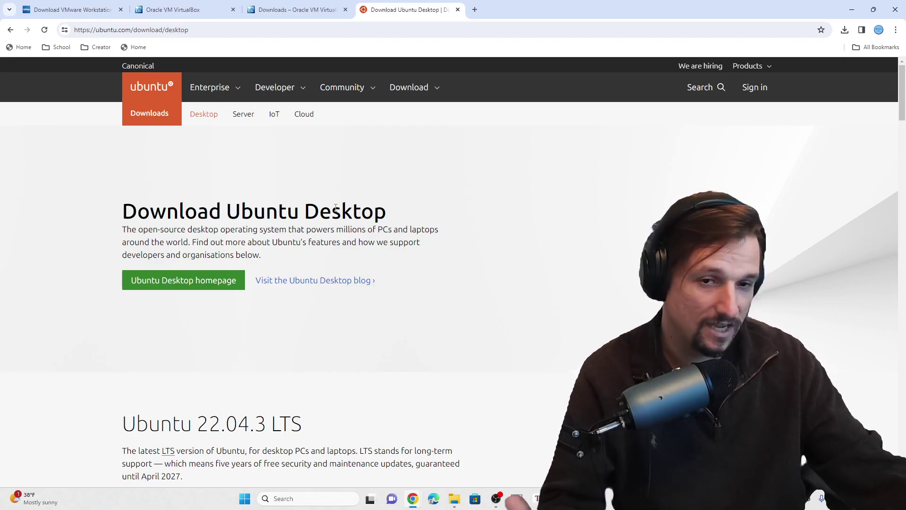
pyautogui.scroll(-4, 335, 208)
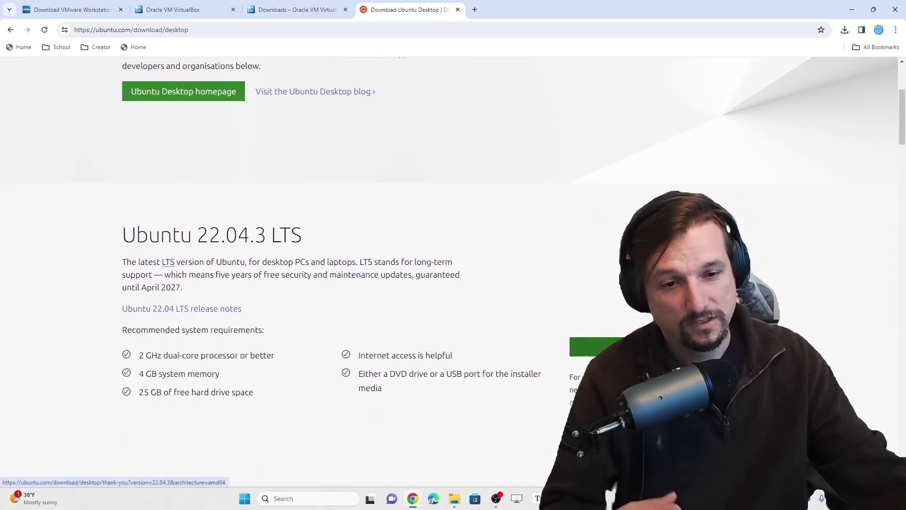
pyautogui.scroll(-4, 755, 347)
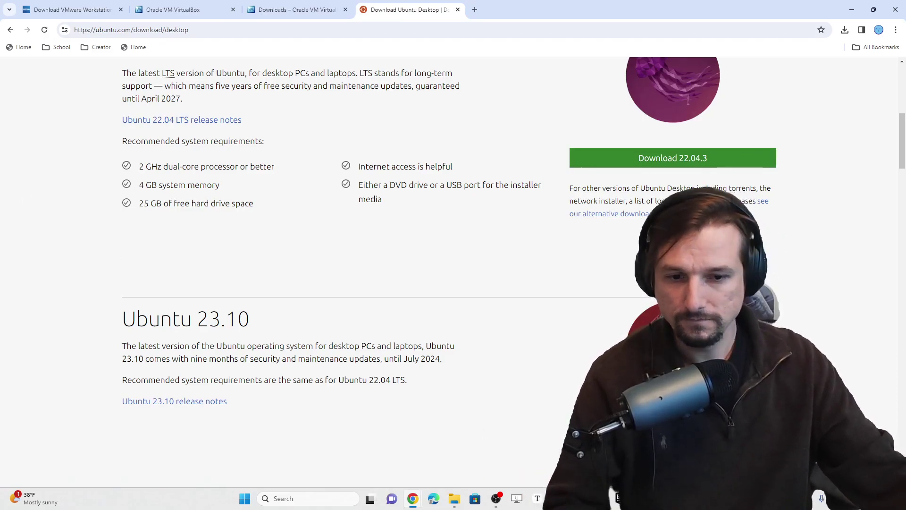
pyautogui.hotkey('alt', 'Tab')
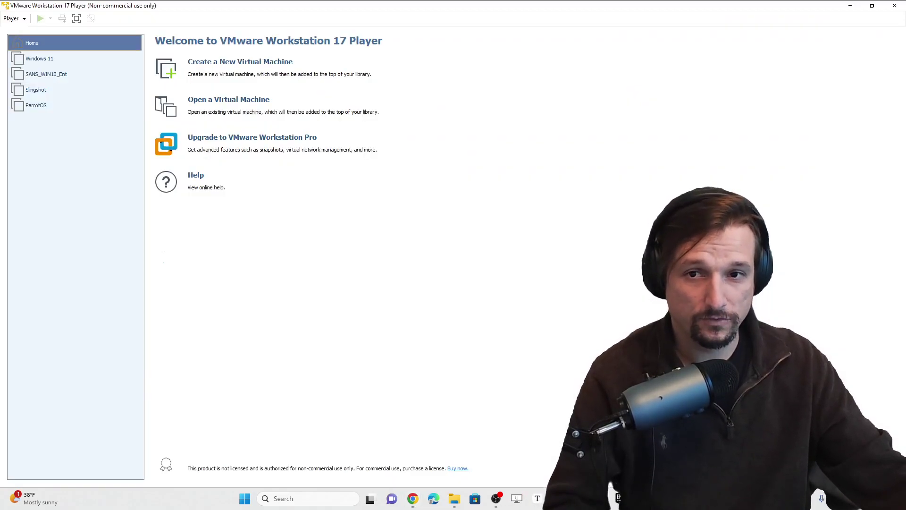
# Create a new virtual machine installing from the ubuntu-22.04.1-desktop-amd64.iso disc image
pyautogui.click(209, 65)
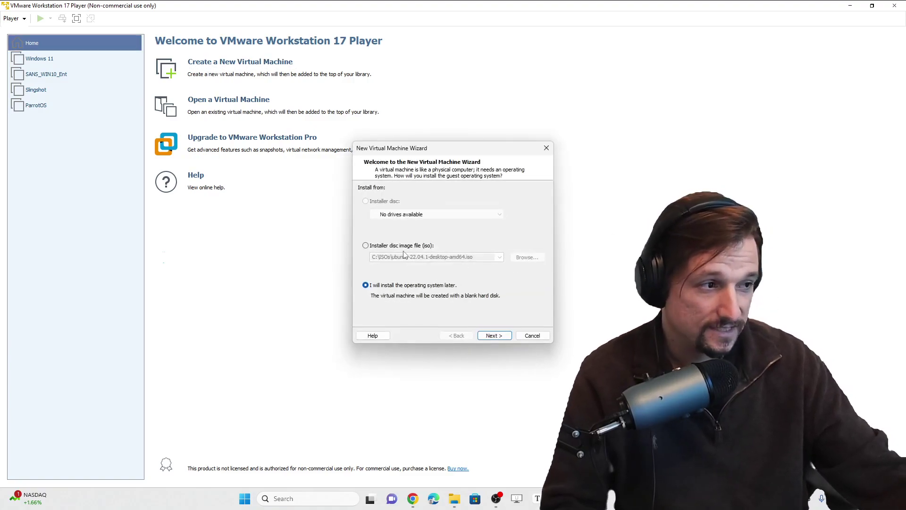
pyautogui.click(386, 246)
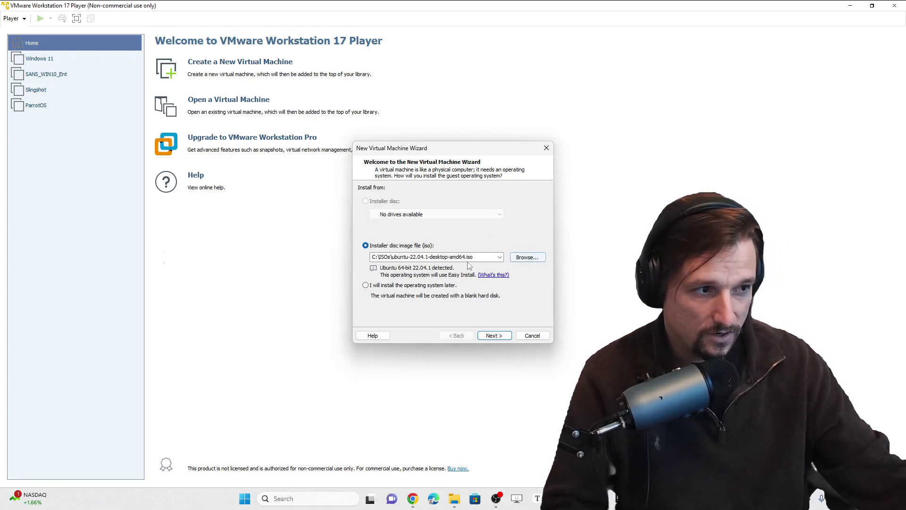
pyautogui.doubleClick(381, 257)
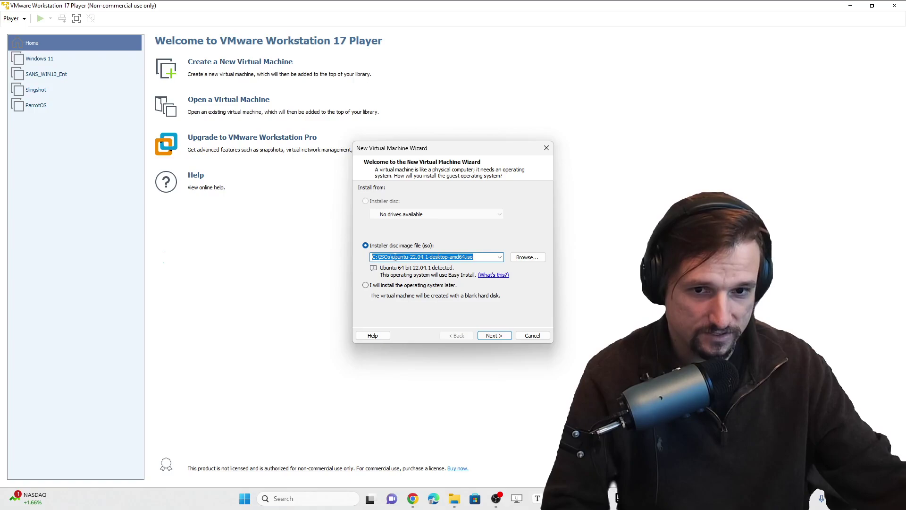
pyautogui.click(394, 257)
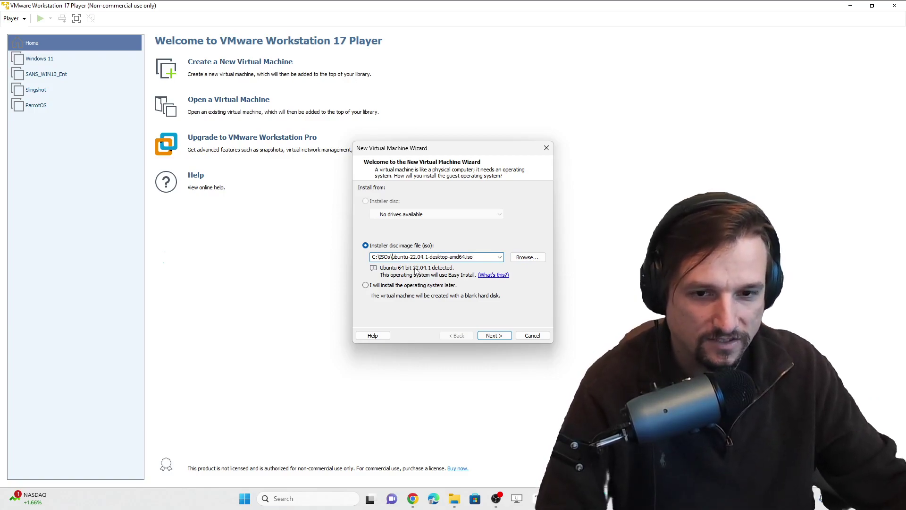
# On Easy Install, enter the user's full name, a user name, and the password twice
pyautogui.click(494, 338)
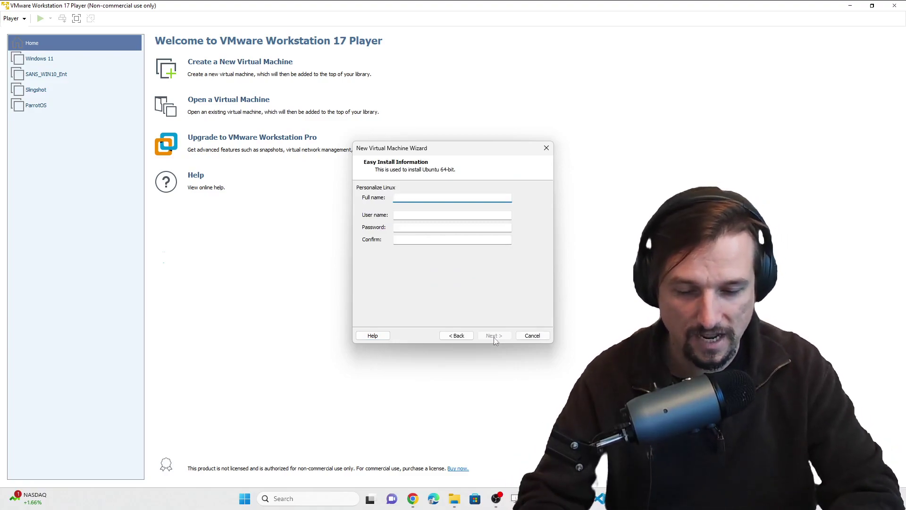
pyautogui.write('Jim Fl')
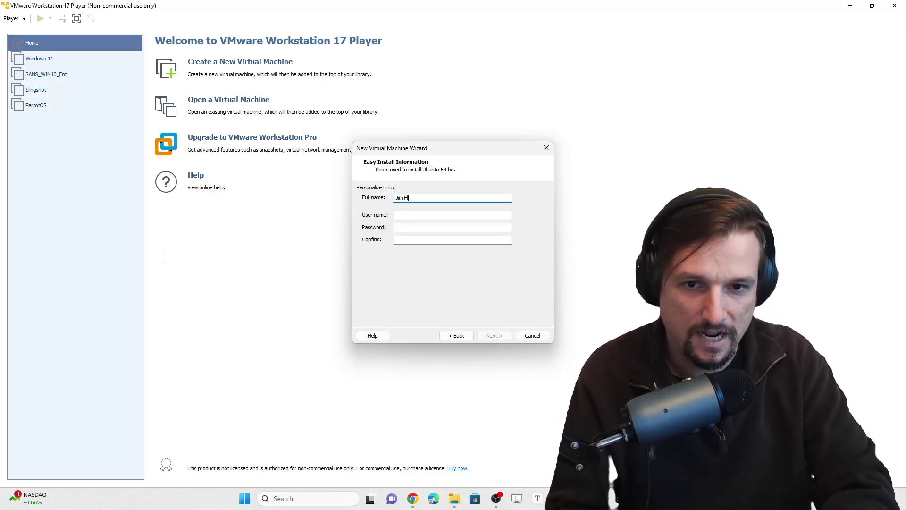
pyautogui.write('ipflo')
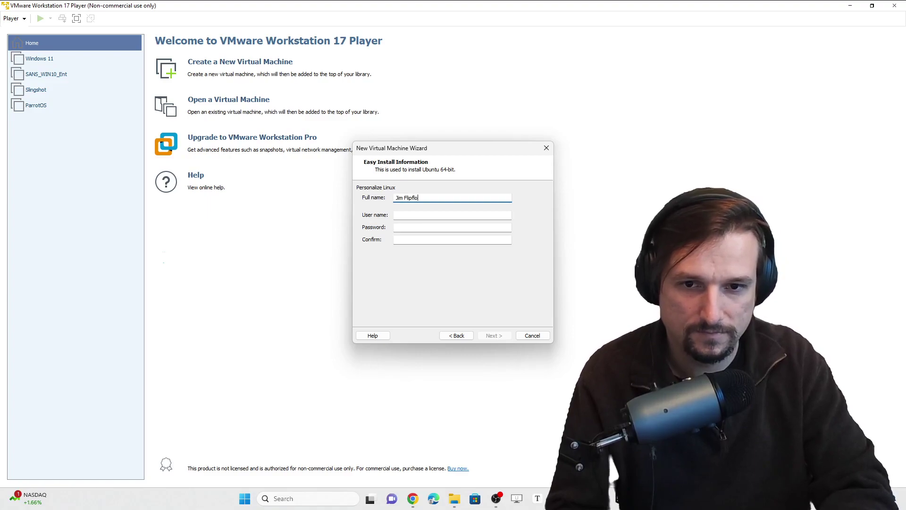
pyautogui.press('Tab')
pyautogui.write('jf')
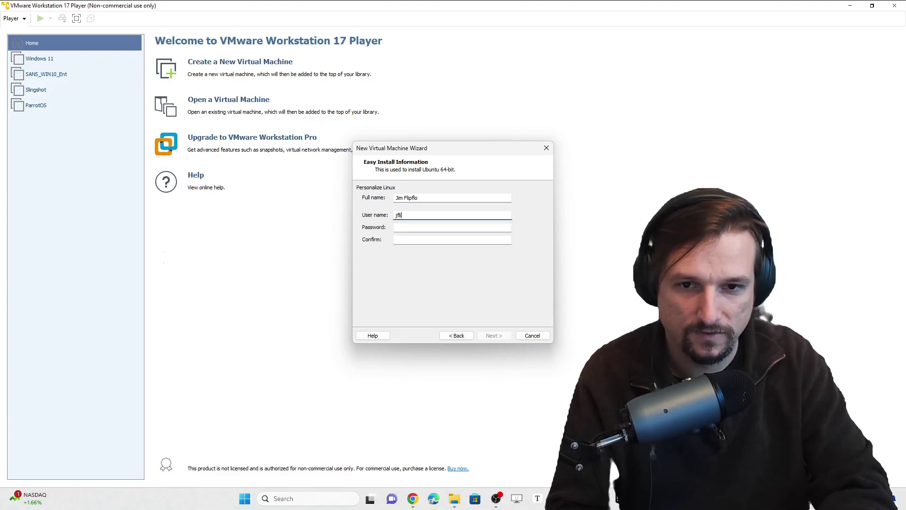
pyautogui.write('l')
pyautogui.press('BackSpace')
pyautogui.press('BackSpace')
pyautogui.press('BackSpace')
pyautogui.write('fl')
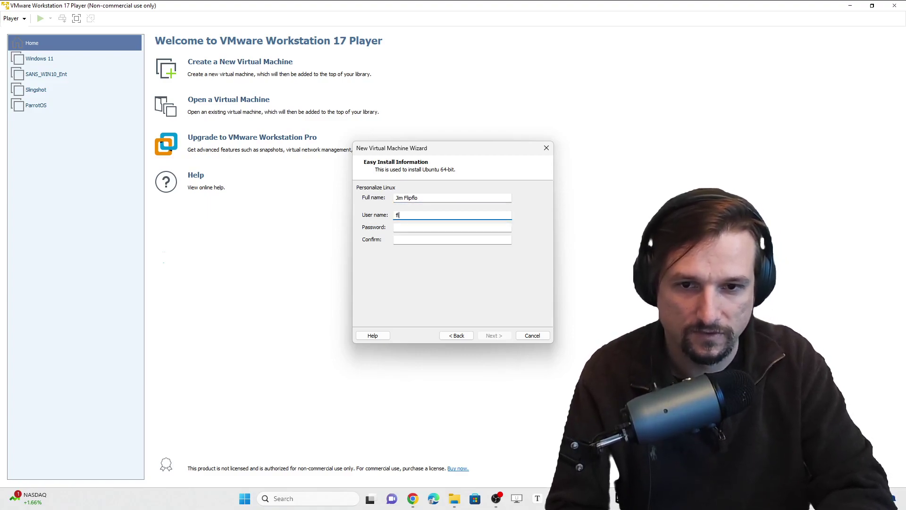
pyautogui.write('ipflop')
pyautogui.press('Tab')
pyautogui.write('••••••••••')
pyautogui.press('Tab')
pyautogui.write('•')
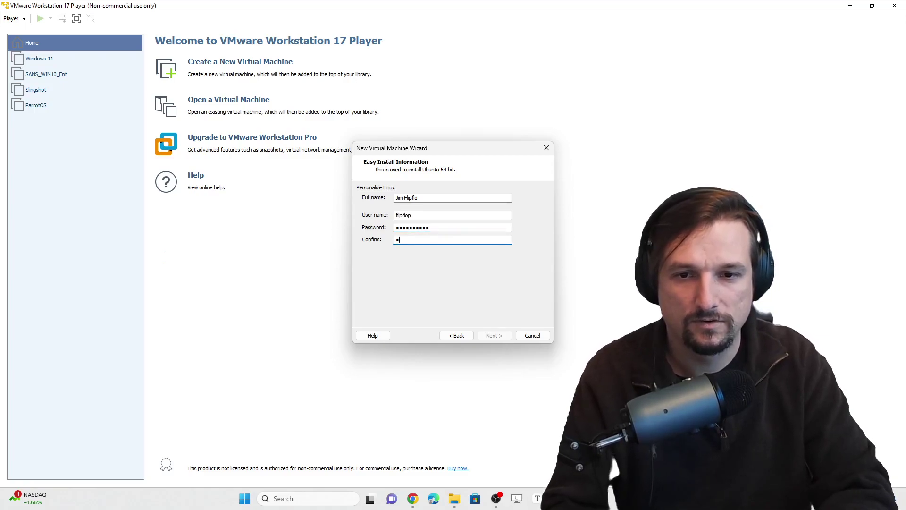
pyautogui.write('•••••••••')
pyautogui.click(492, 336)
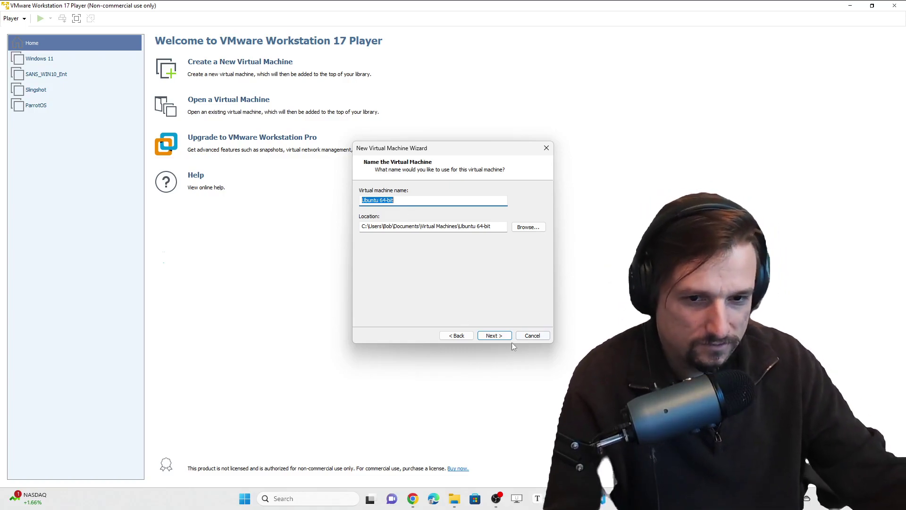
# Accept the name Ubuntu 64-bit and the default Virtual Machines location
pyautogui.click(496, 336)
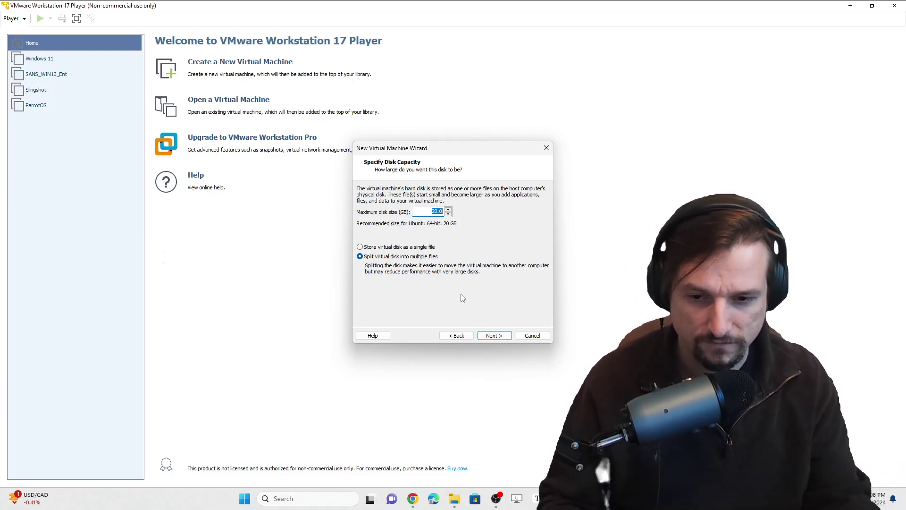
# Launch System Information via taskbar search and scroll through the System Summary
pyautogui.click(295, 498)
pyautogui.write('spotify')
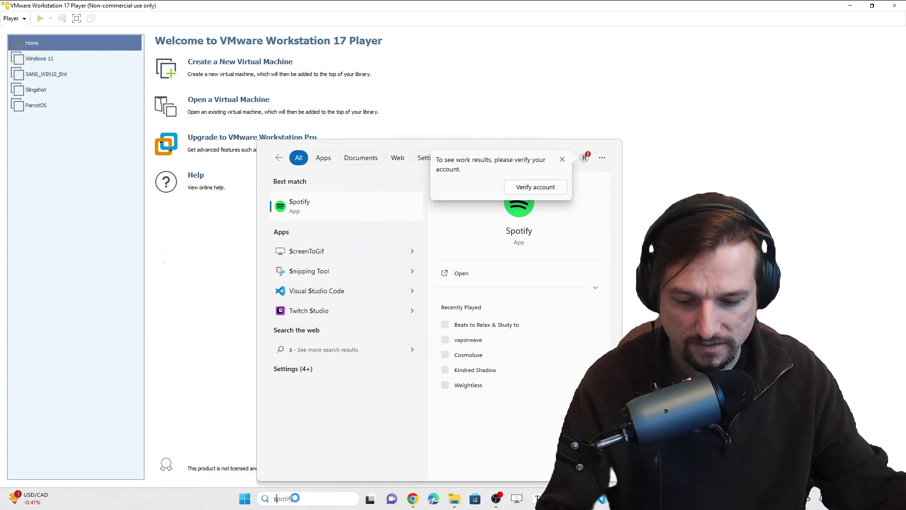
pyautogui.press('BackSpace')
pyautogui.press('BackSpace')
pyautogui.press('BackSpace')
pyautogui.press('BackSpace')
pyautogui.press('BackSpace')
pyautogui.press('BackSpace')
pyautogui.press('BackSpace')
pyautogui.write('system information')
pyautogui.press('Return')
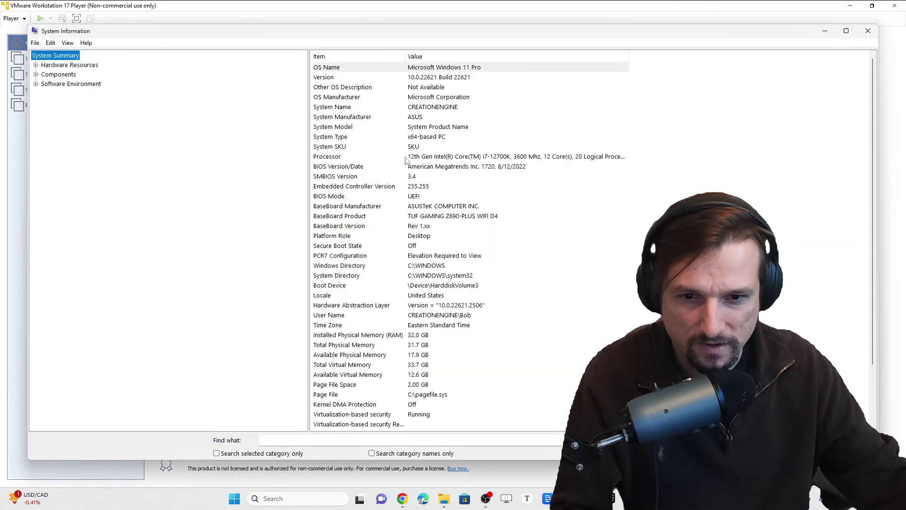
pyautogui.scroll(-2, 406, 158)
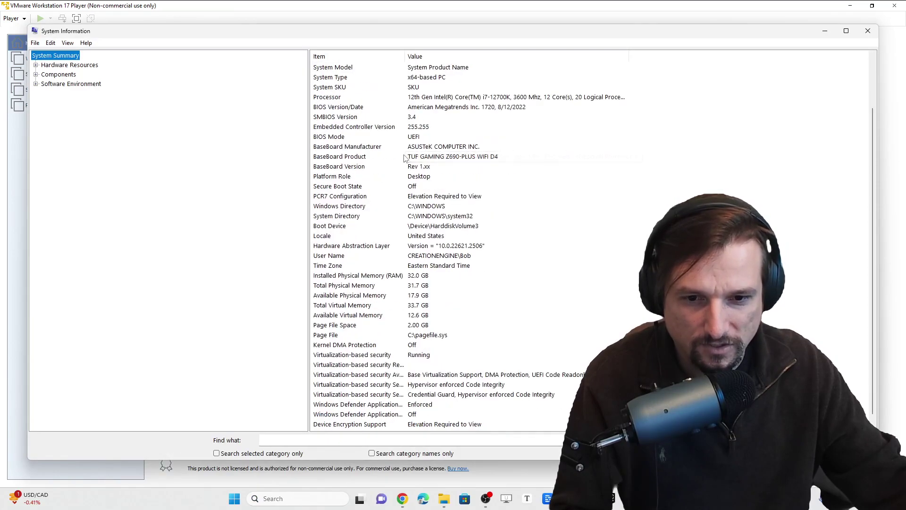
pyautogui.scroll(-1, 406, 158)
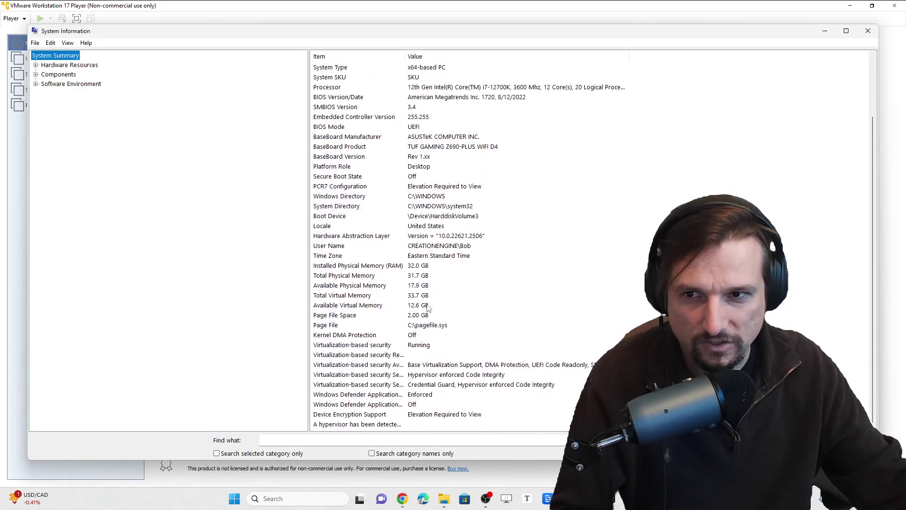
pyautogui.scroll(3, 434, 304)
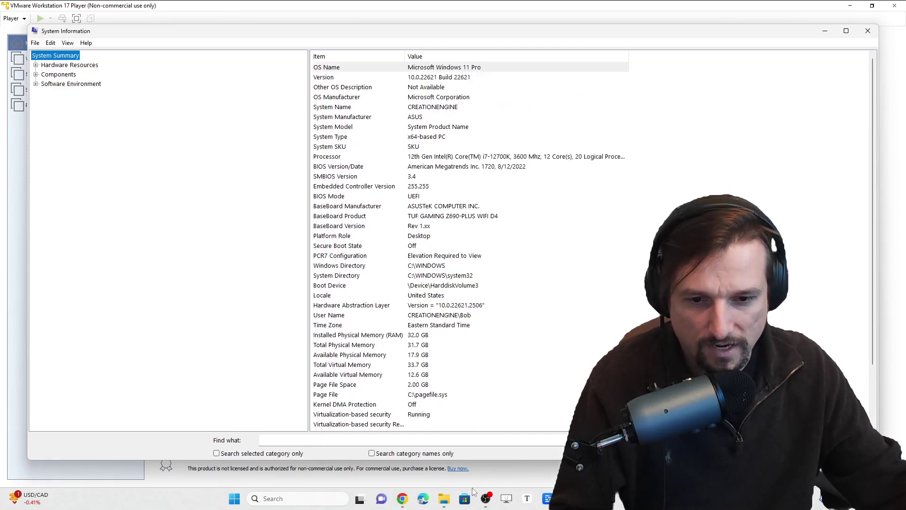
# In File Explorer's This PC view, check free space on Local Disk (C:) and D:
pyautogui.moveTo(444, 504)
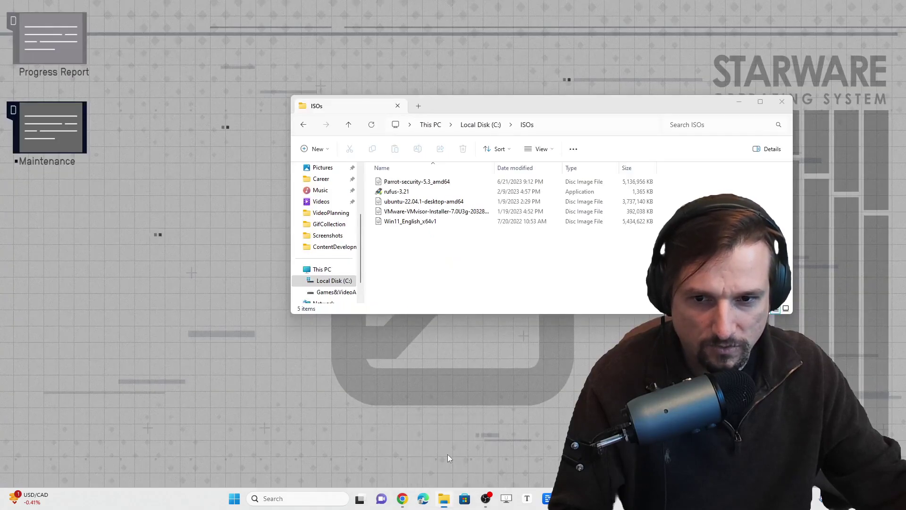
pyautogui.click(448, 457)
pyautogui.scroll(-1, 344, 280)
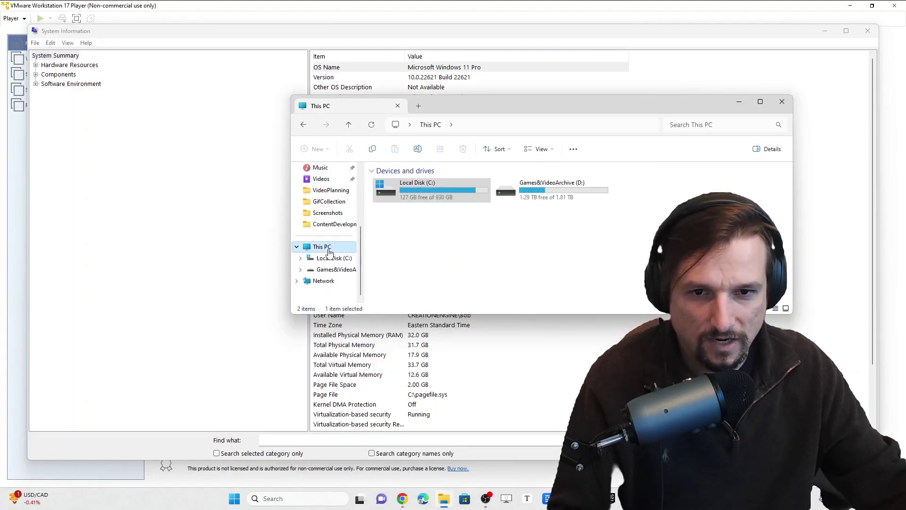
pyautogui.click(429, 202)
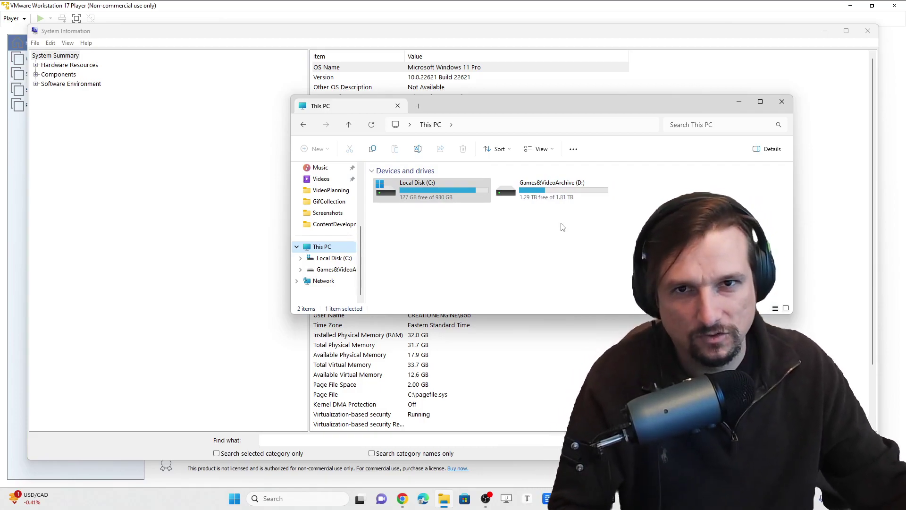
pyautogui.click(405, 232)
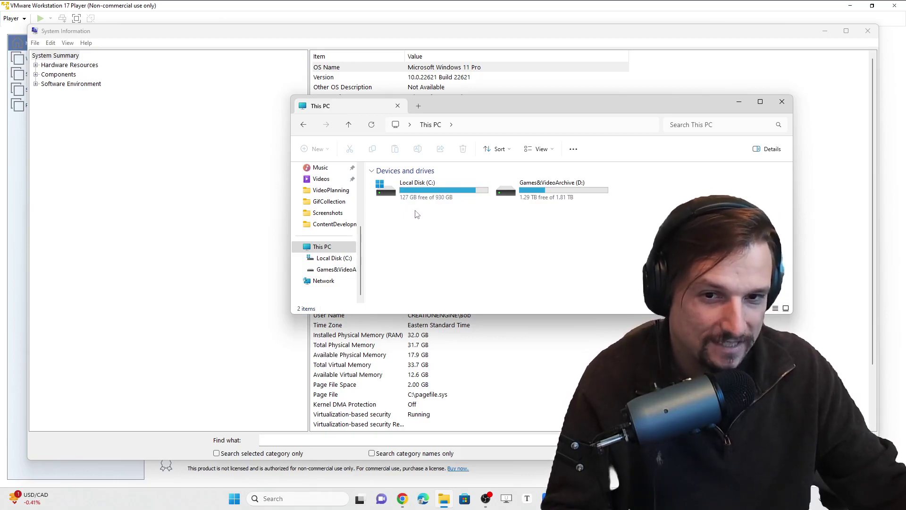
pyautogui.click(819, 38)
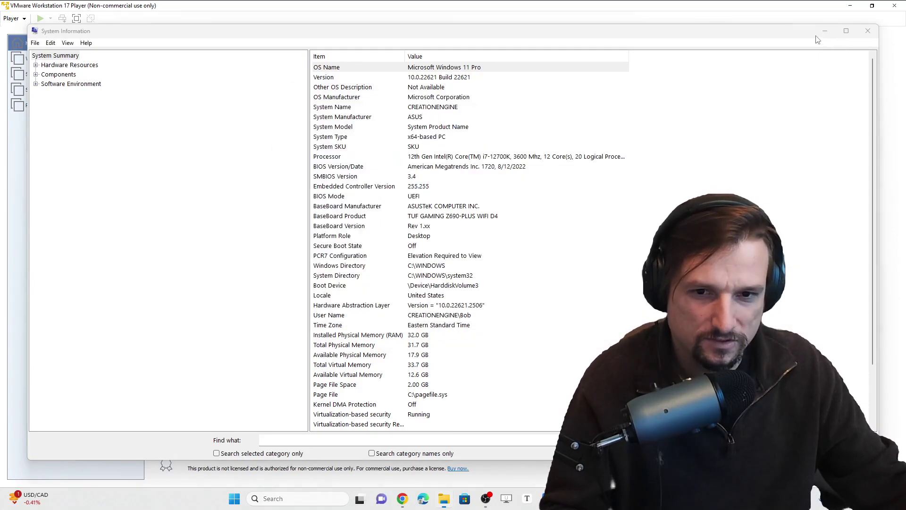
# Accept the 20 GB disk size and review the Ready to Create summary (4096 MB memory)
pyautogui.click(402, 323)
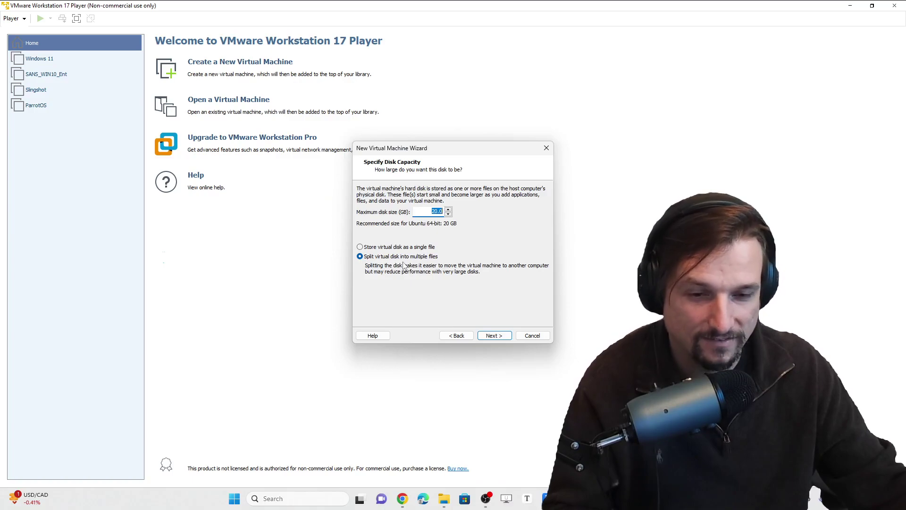
pyautogui.click(501, 335)
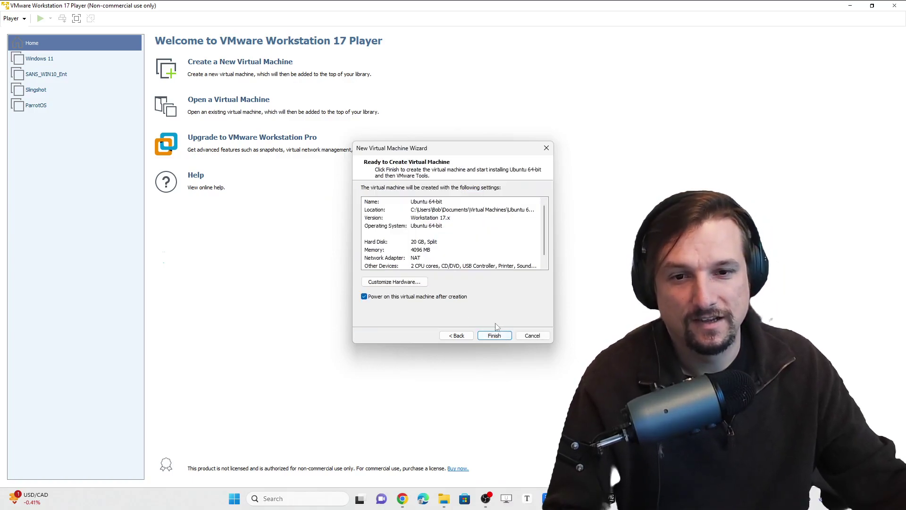
pyautogui.scroll(-1, 434, 257)
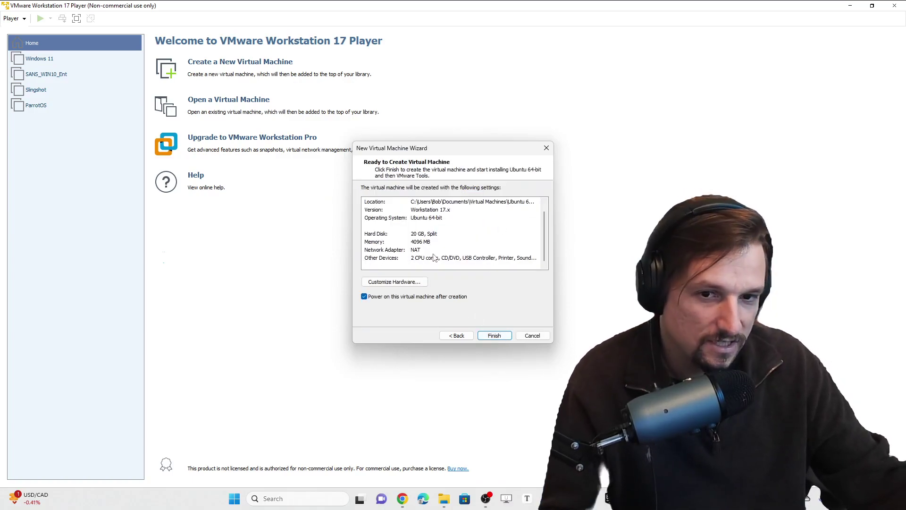
pyautogui.scroll(1, 434, 257)
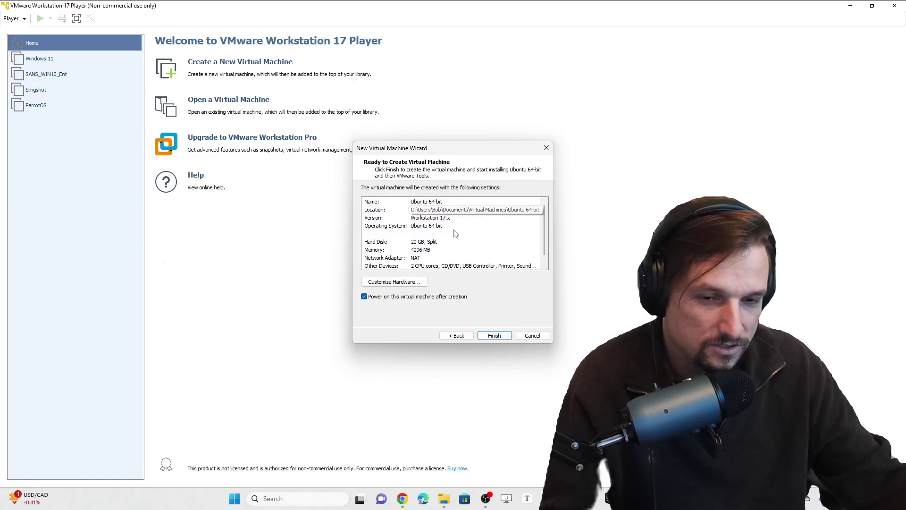
pyautogui.scroll(-1, 436, 236)
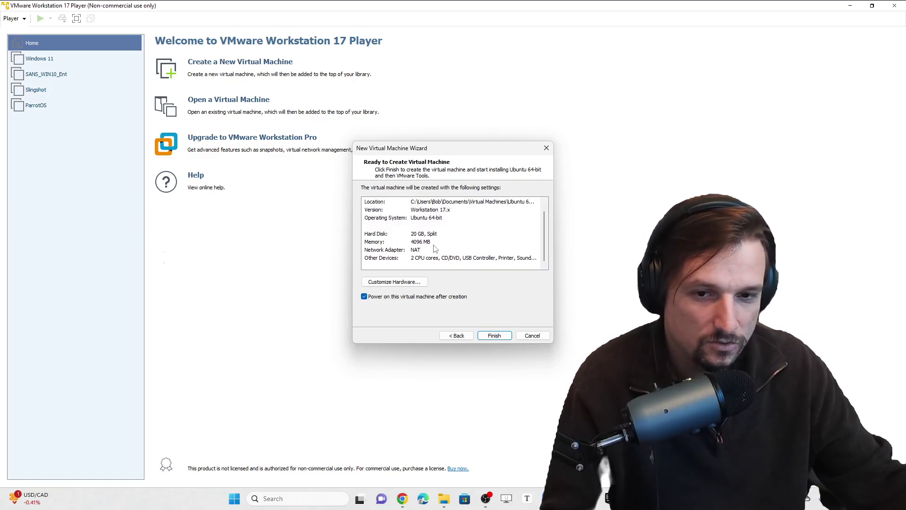
# Open Customize Hardware to review the new VM's 4096 MB memory, 2 processors and NAT networking
pyautogui.click(402, 283)
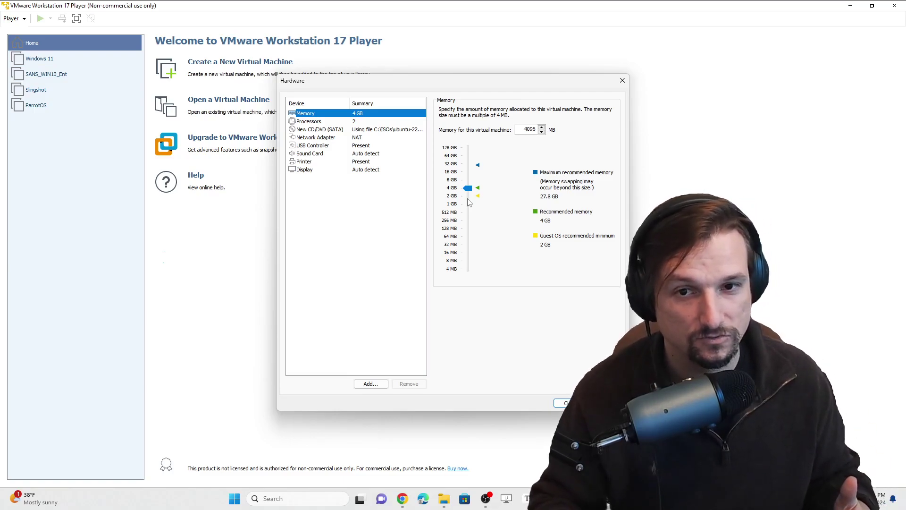
# Show the Processors page confirming 2 processor cores, then dismiss System Information
pyautogui.click(308, 122)
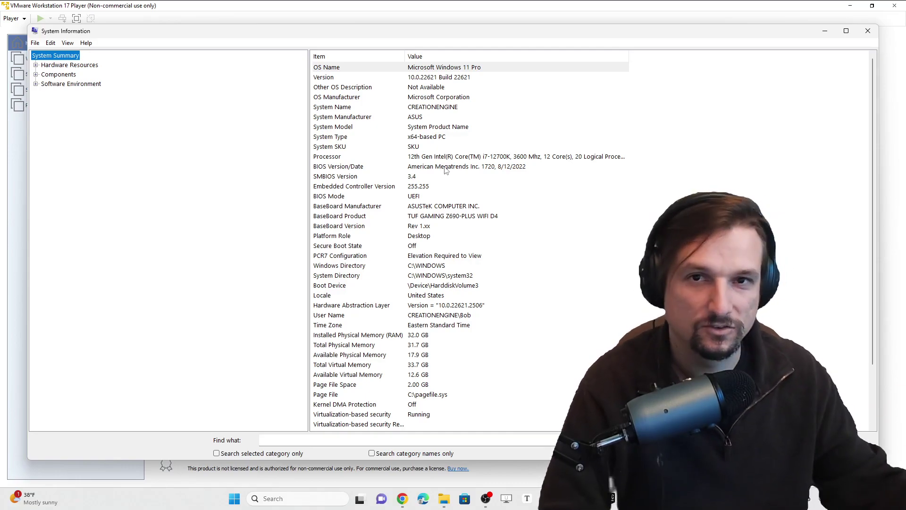
pyautogui.click(825, 31)
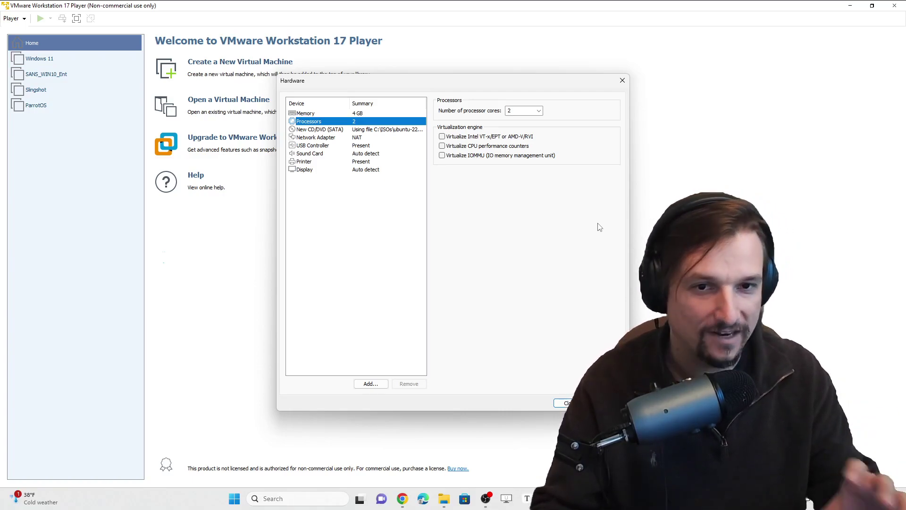
# Check that the CD/DVD drive uses the ubuntu-22.04.1-desktop-amd64 ISO and the network adapter uses NAT
pyautogui.click(322, 132)
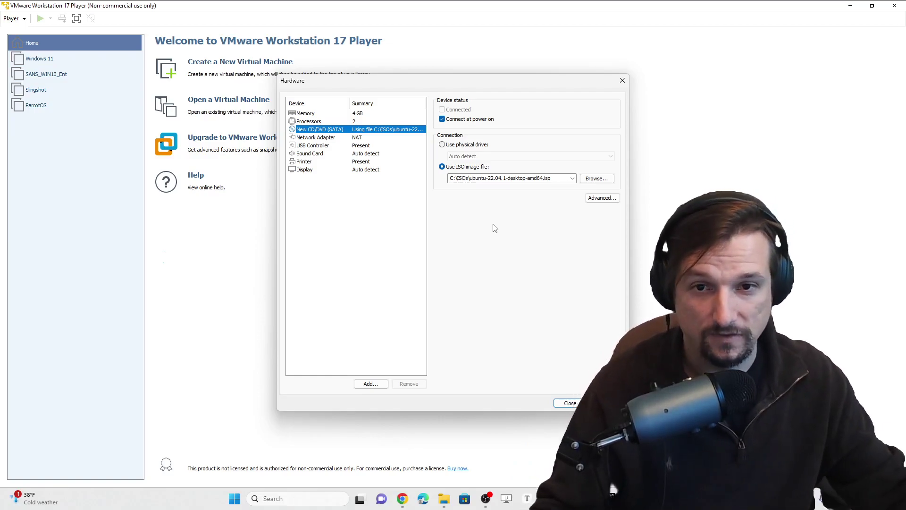
pyautogui.click(349, 138)
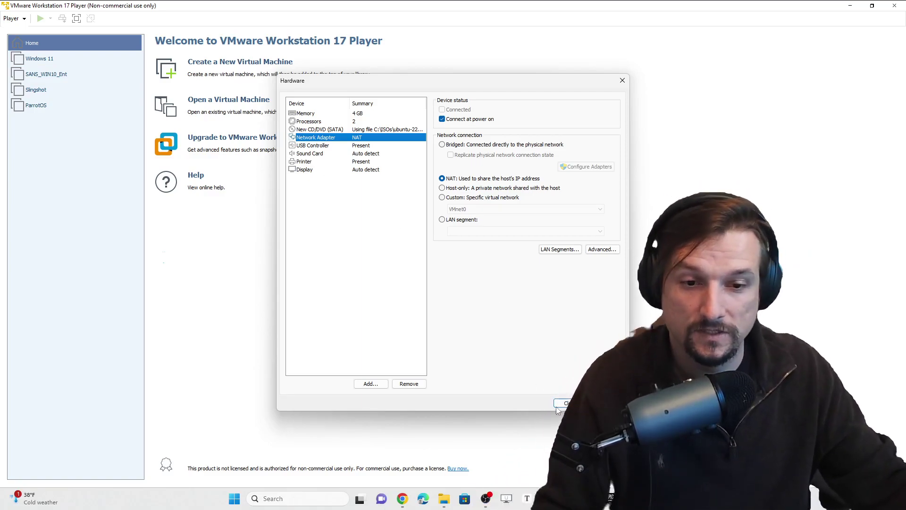
# Close hardware settings, finish the wizard and dismiss the side-channel mitigations hint so Ubuntu boots
pyautogui.click(566, 404)
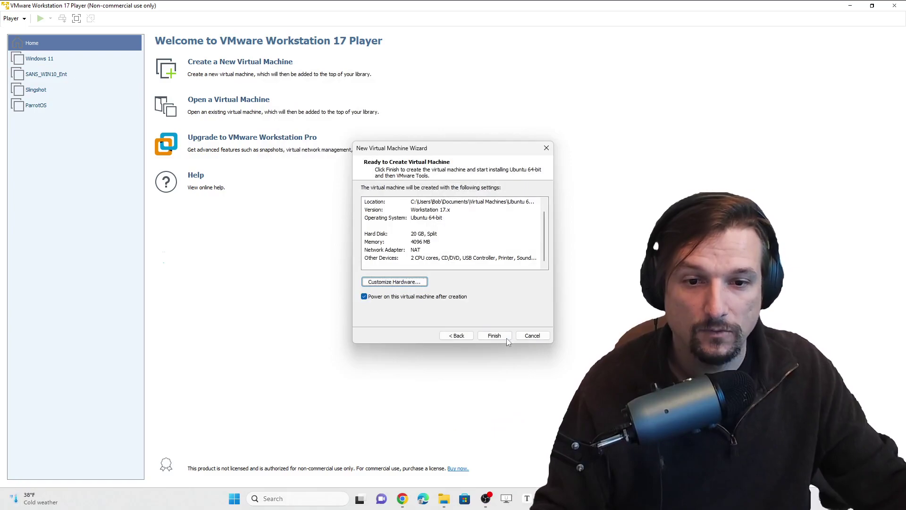
pyautogui.click(503, 335)
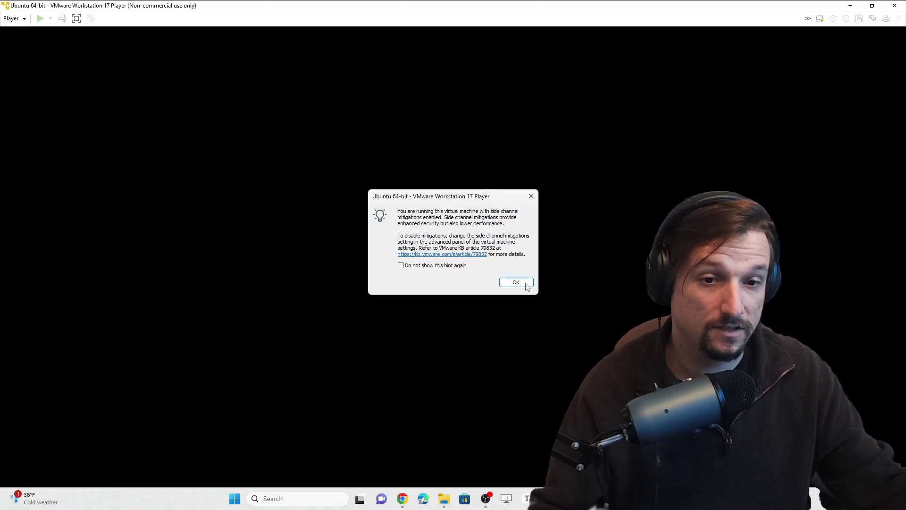
pyautogui.click(519, 282)
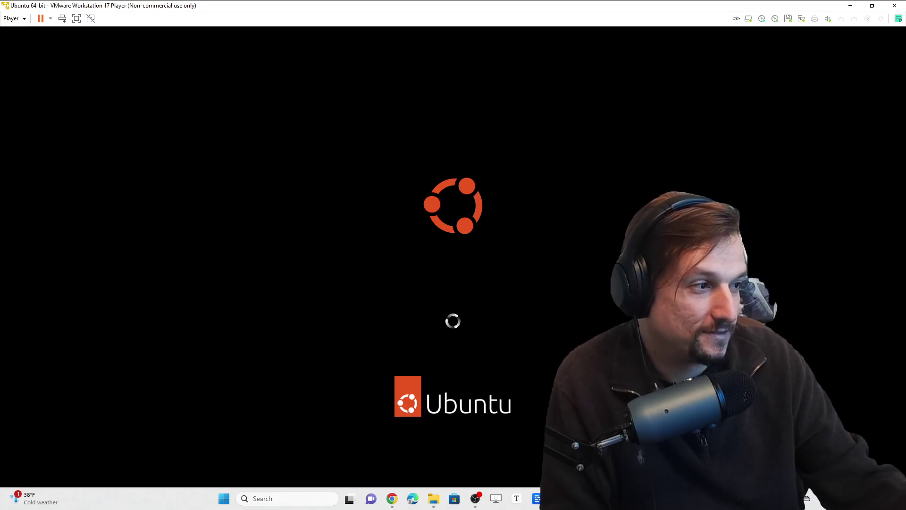
# Open Task Manager maximized on the Performance Memory page showing 17.9 GB of 32 GB used
pyautogui.hotkey('ctrl', 'shift', 'Escape')
pyautogui.moveTo(707, 153); pyautogui.dragTo(392, 61)
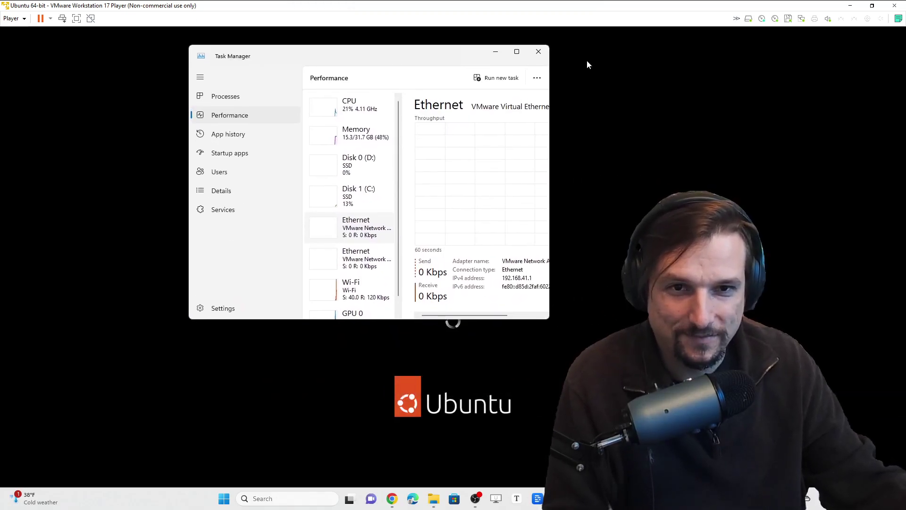
pyautogui.click(517, 52)
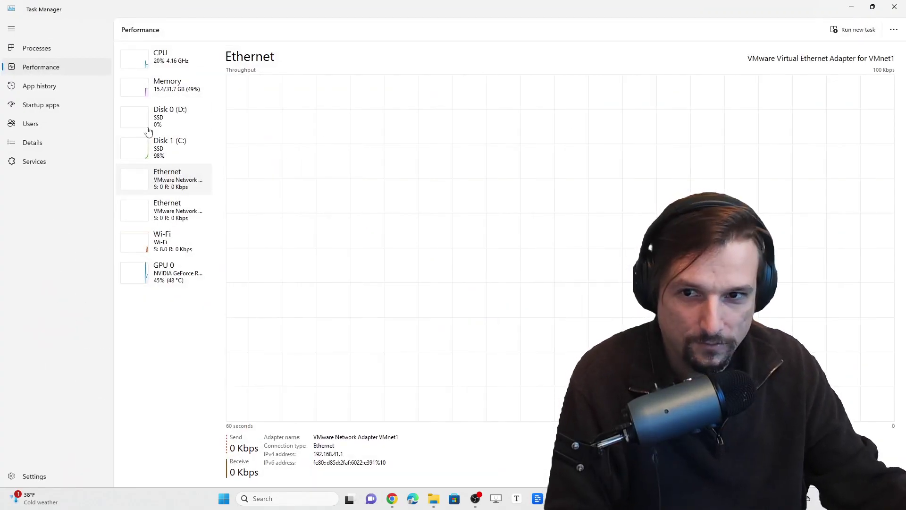
pyautogui.click(174, 96)
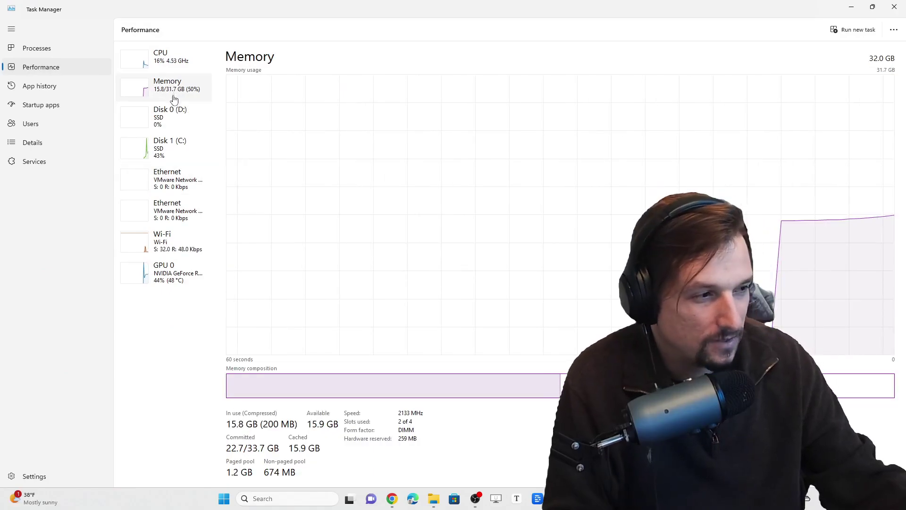
pyautogui.click(67, 52)
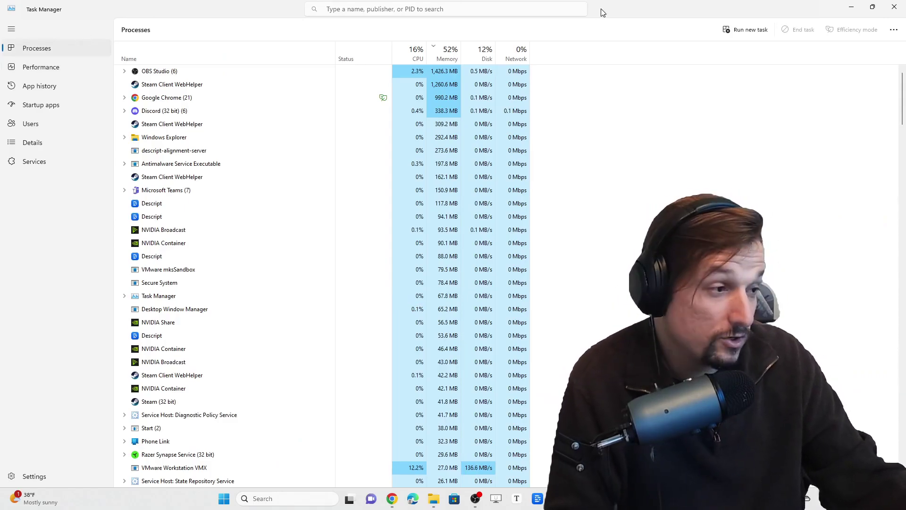
pyautogui.moveTo(601, 10); pyautogui.dragTo(476, 4)
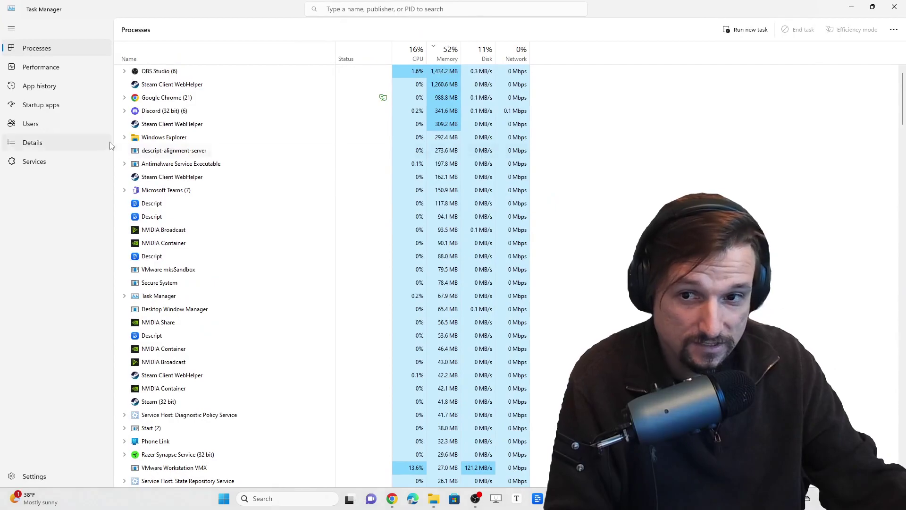
pyautogui.click(61, 69)
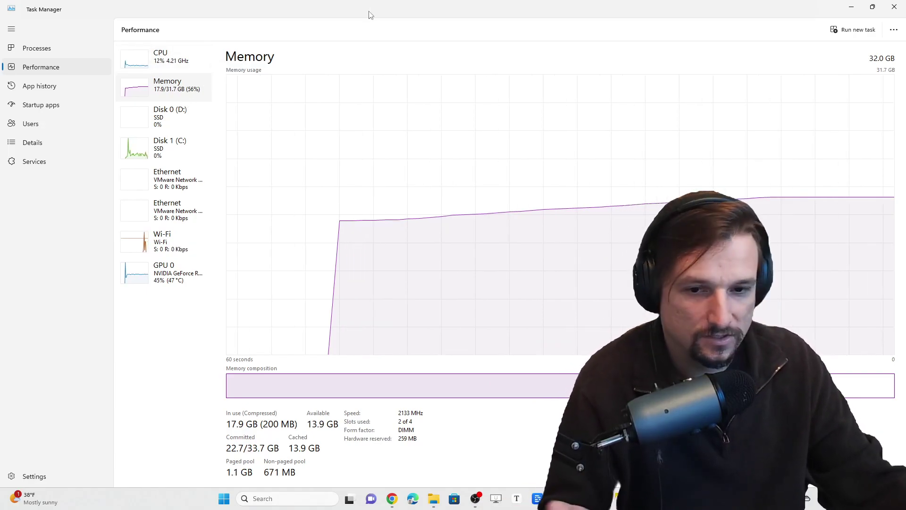
# Minimize Task Manager and give input focus back to the Ubuntu installer in the VM
pyautogui.moveTo(368, 14); pyautogui.dragTo(284, 77)
pyautogui.click(284, 47)
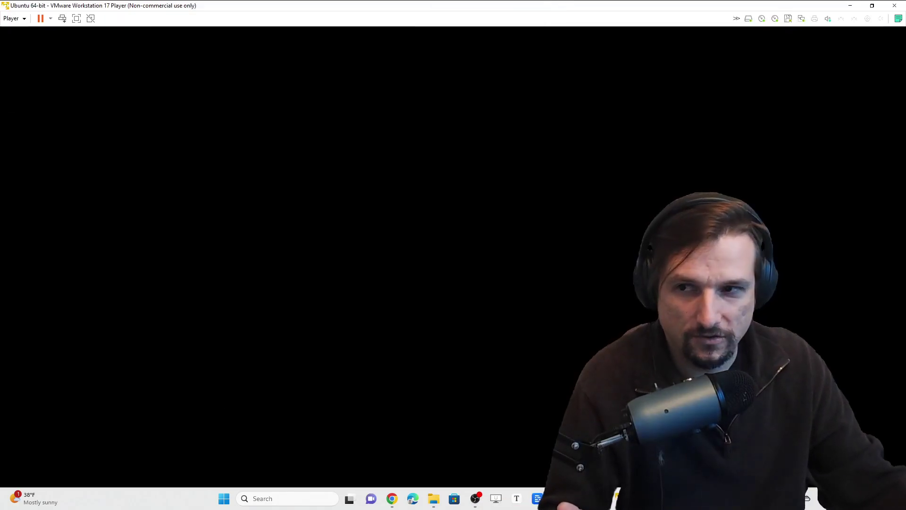
pyautogui.click(128, 273)
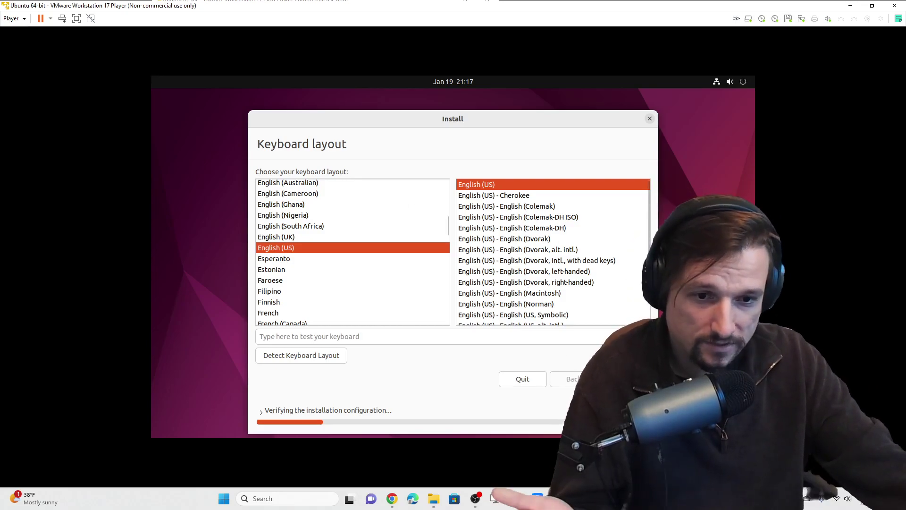
# Accept English (US) keyboard layout and proceed to Normal installation with Erase disk and install Ubuntu
pyautogui.press('Return')
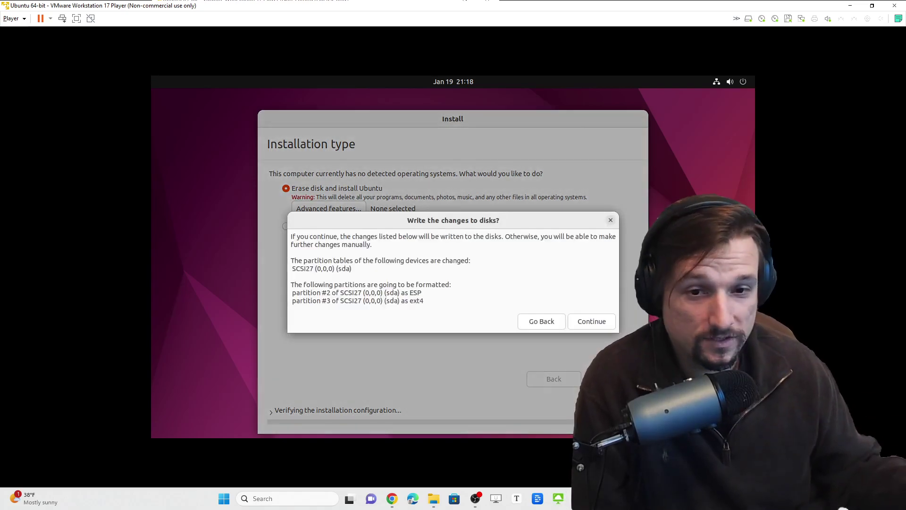
# Confirm writing the ESP and ext4 partition changes and accept New York as the time zone
pyautogui.click(585, 323)
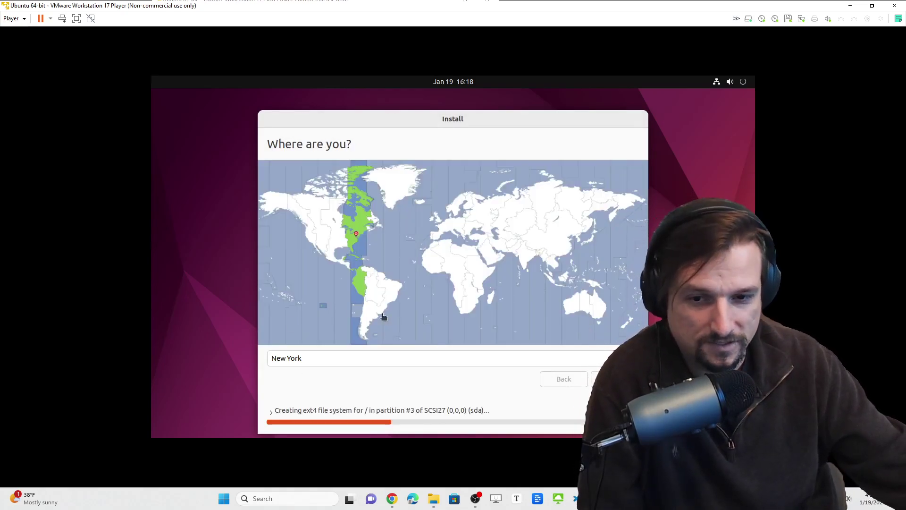
pyautogui.press('Return')
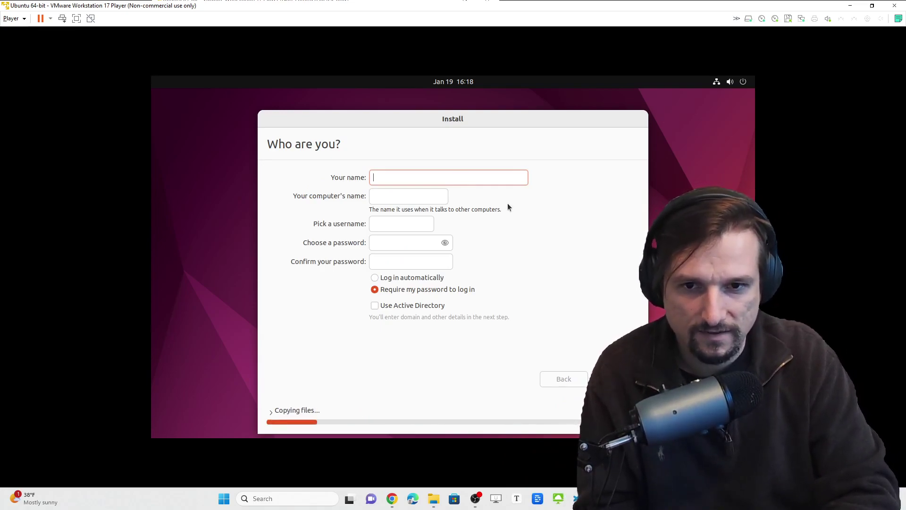
# Enter the user's name, keep the suggested username, set and confirm the account password
pyautogui.write('Bob')
pyautogui.press('Tab')
pyautogui.press('Tab')
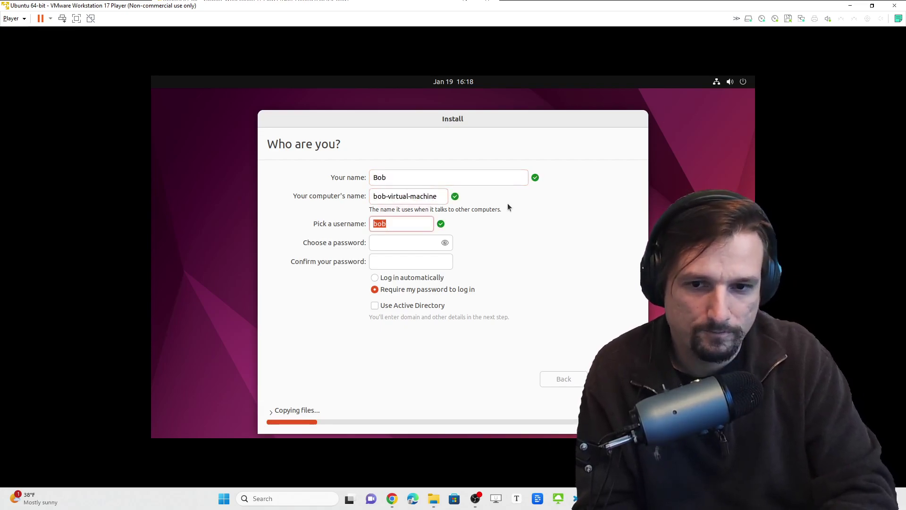
pyautogui.press('Tab')
pyautogui.write('••••••••••')
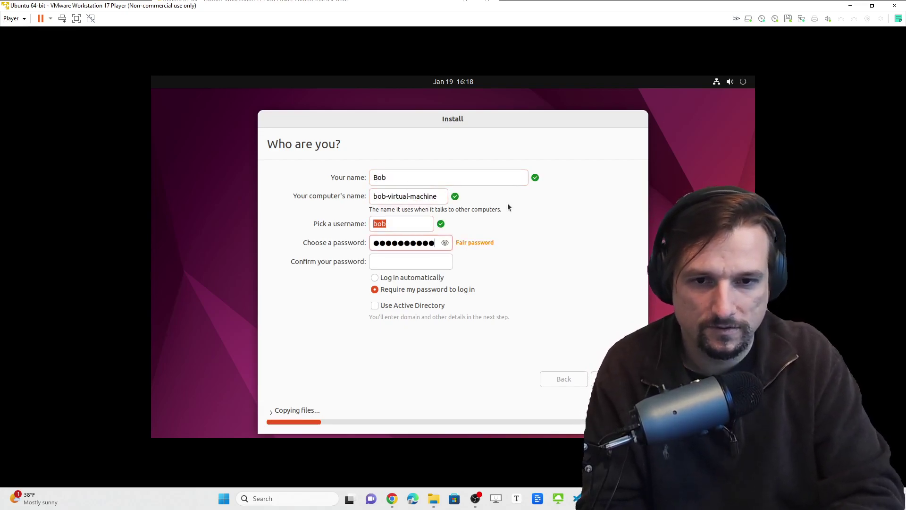
pyautogui.press('Tab')
pyautogui.press('BackSpace')
pyautogui.press('BackSpace')
pyautogui.press('BackSpace')
pyautogui.press('BackSpace')
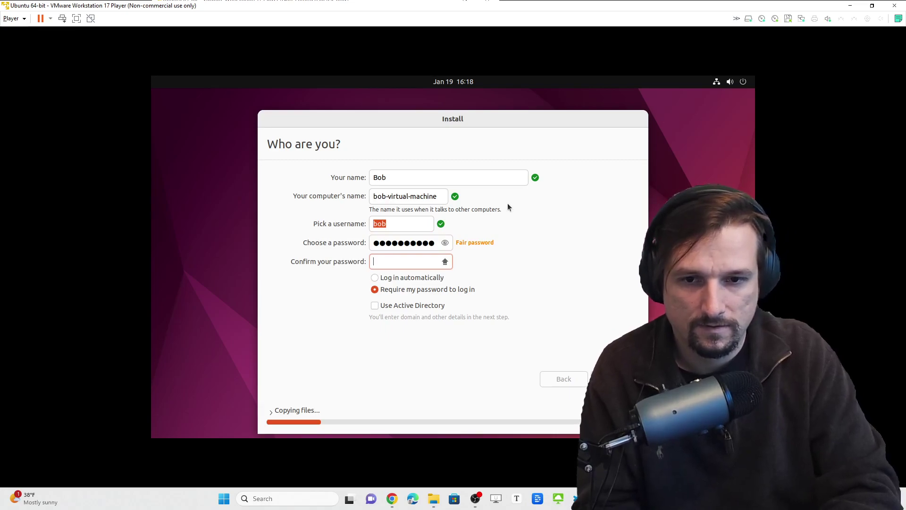
pyautogui.write('***********')
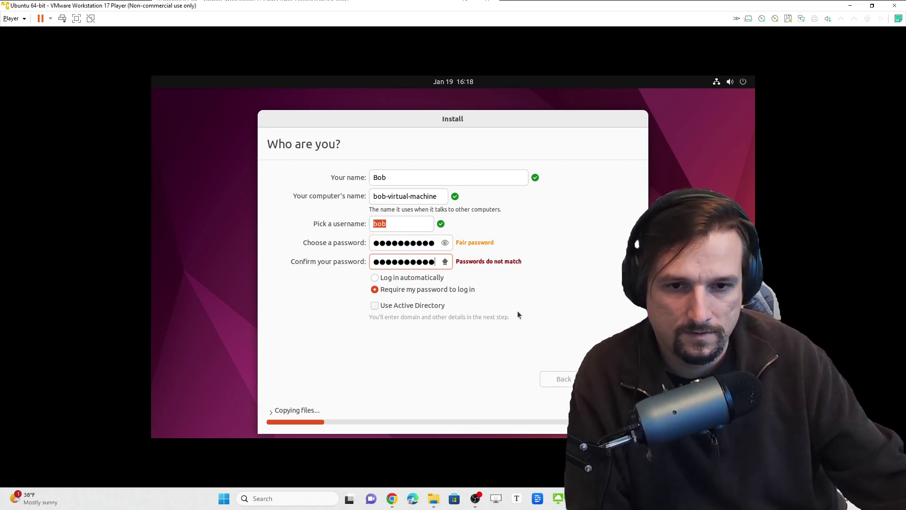
pyautogui.tripleClick(402, 262)
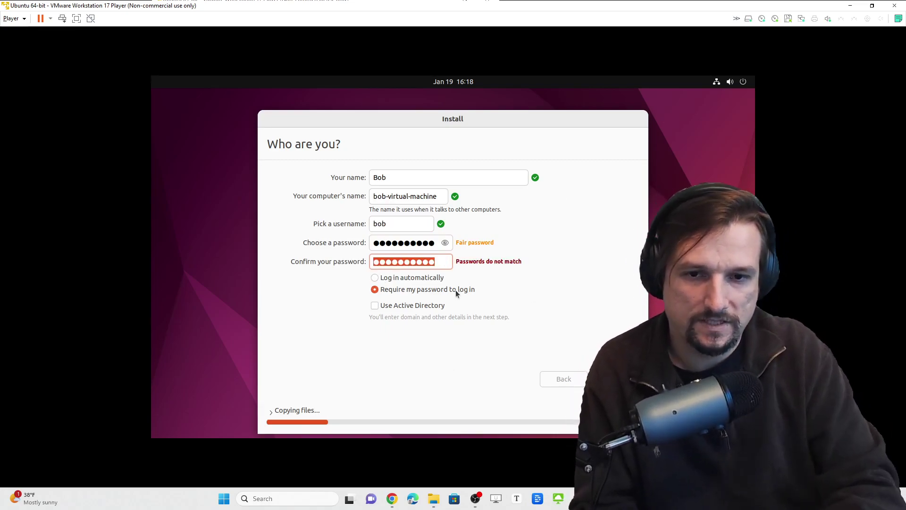
pyautogui.write('***********')
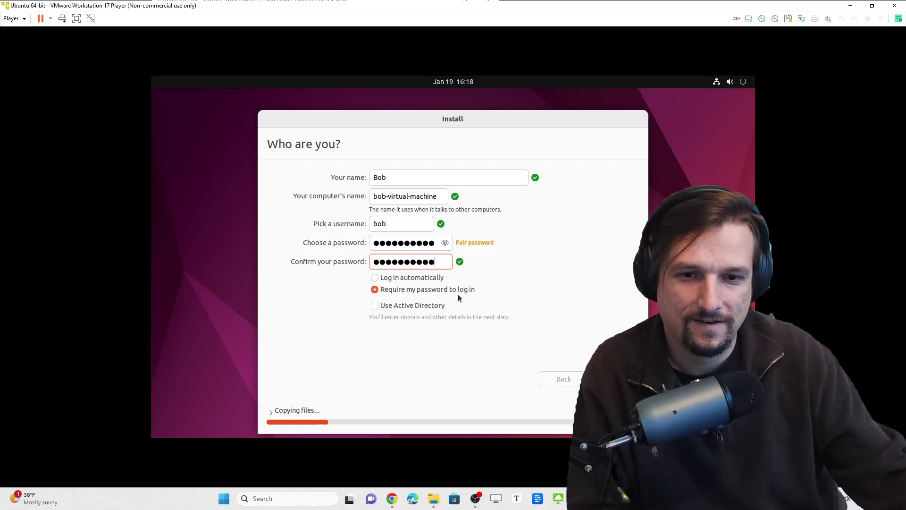
pyautogui.press('Return')
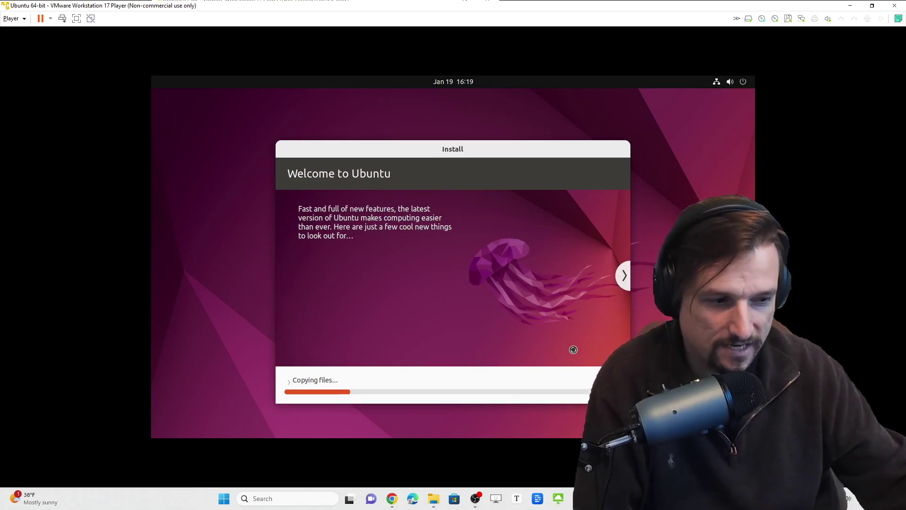
# Open File Explorer to the Documents folder, briefly entering Visual Studio 2022 and returning
pyautogui.click(435, 499)
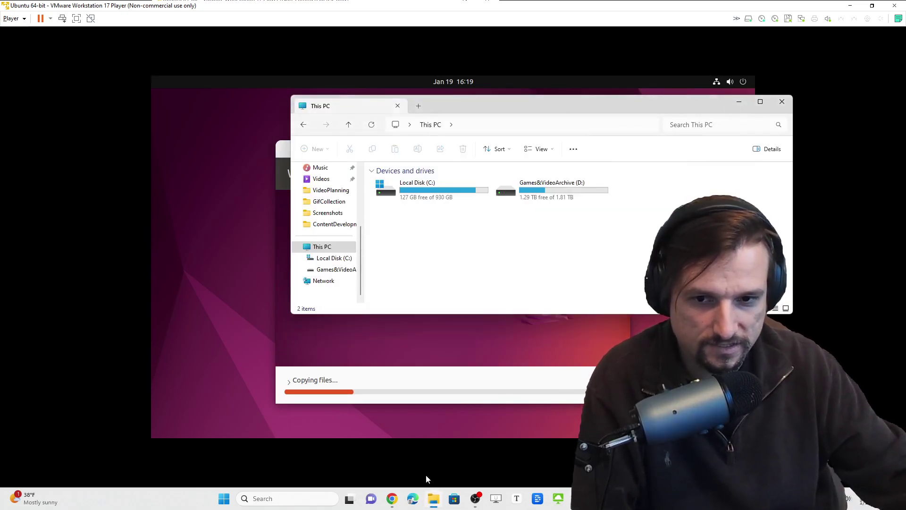
pyautogui.scroll(3, 331, 213)
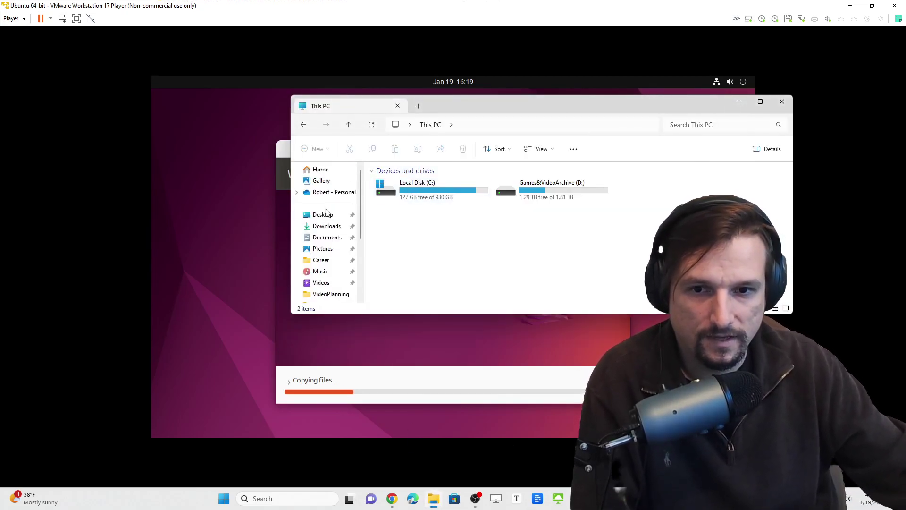
pyautogui.click(327, 237)
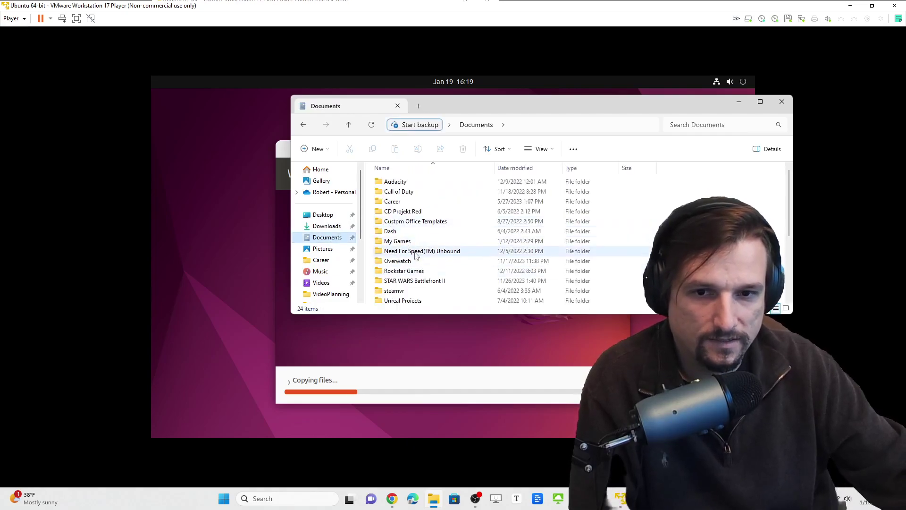
pyautogui.scroll(-3, 409, 240)
pyautogui.doubleClick(408, 238)
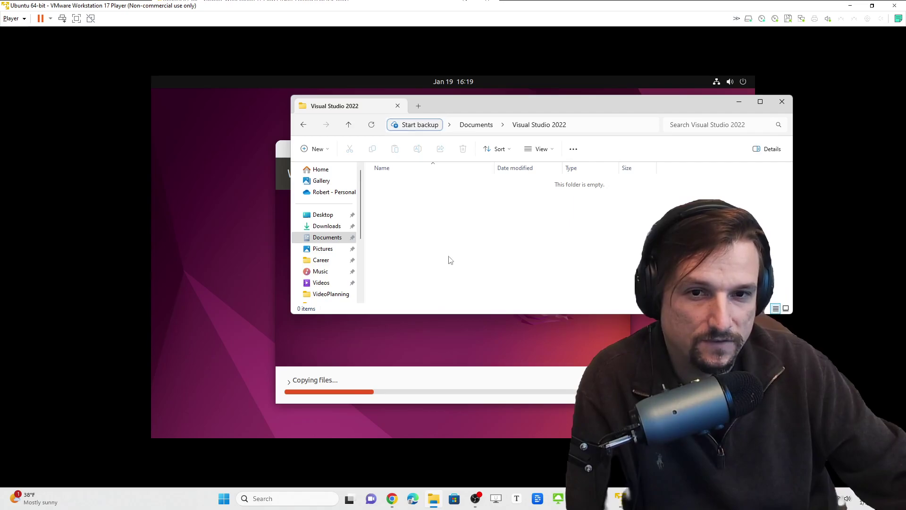
pyautogui.click(306, 124)
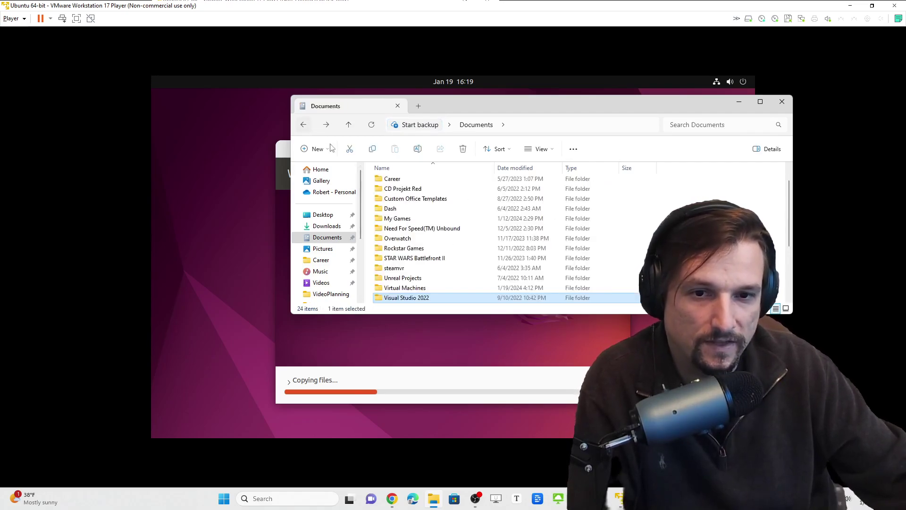
# Open Virtual Machines, inspect the Ubuntu 64-bit folder's files, and go back to Virtual Machines
pyautogui.doubleClick(404, 287)
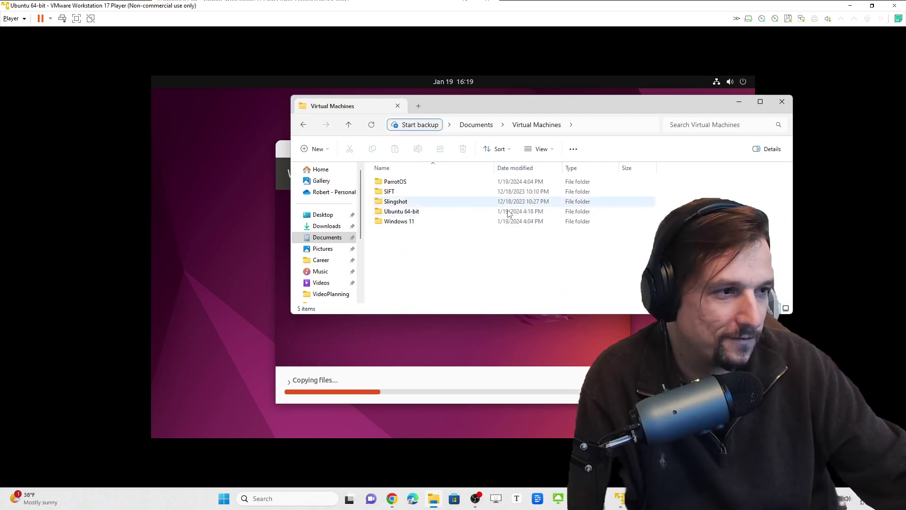
pyautogui.doubleClick(409, 215)
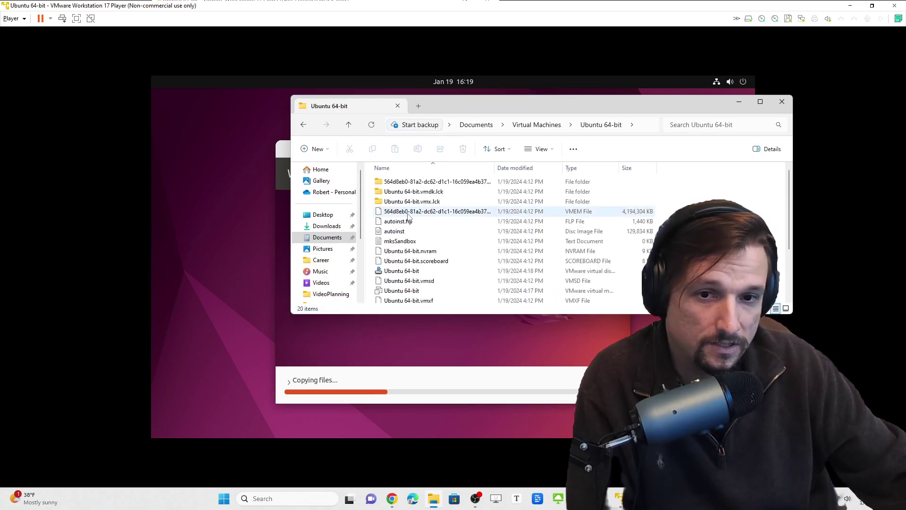
pyautogui.scroll(-2, 410, 214)
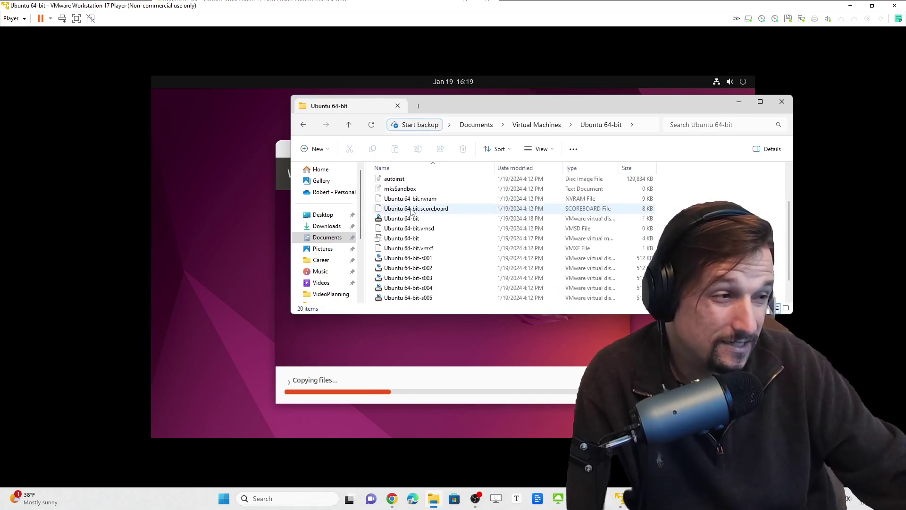
pyautogui.scroll(2, 406, 203)
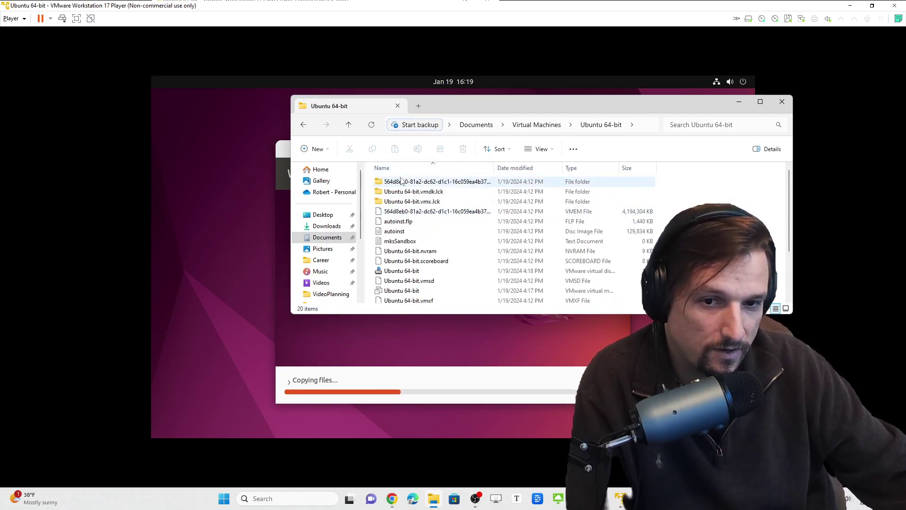
pyautogui.scroll(-2, 404, 189)
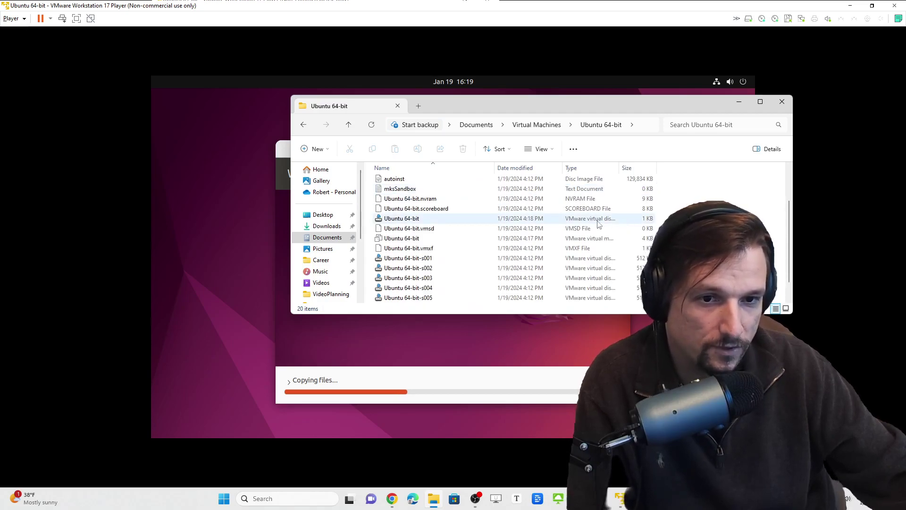
pyautogui.click(303, 126)
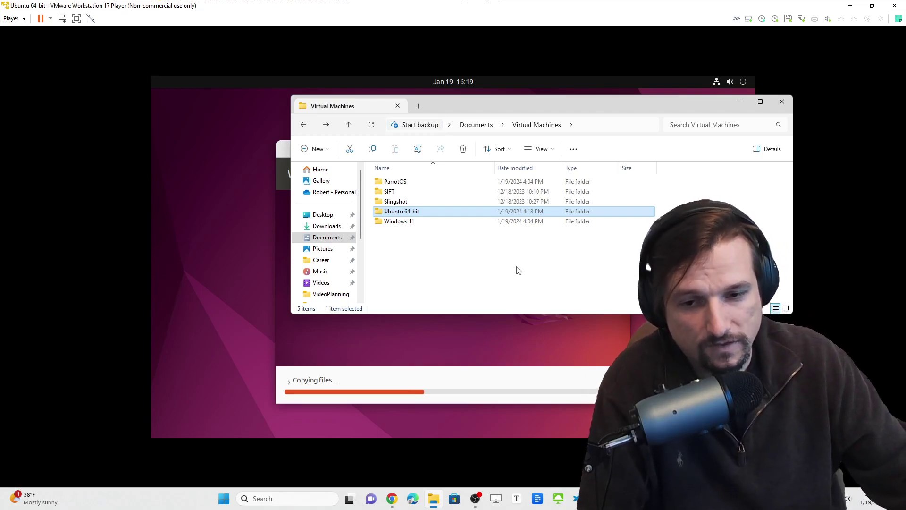
pyautogui.moveTo(421, 213)
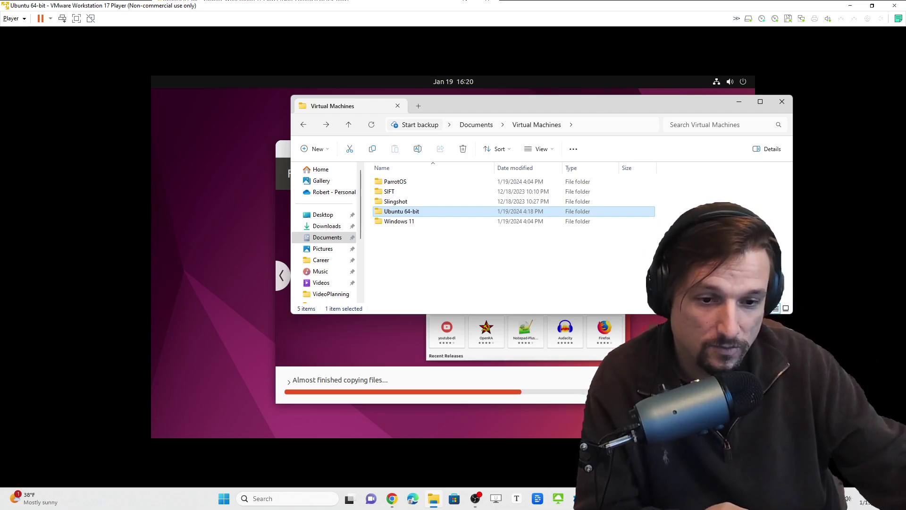
# Return to VMware Player's home library listing Ubuntu 64-bit, Windows 11, SANS_WIN10_Ent, Slingshot and ParrotOS
pyautogui.hotkey('alt', 'Tab')
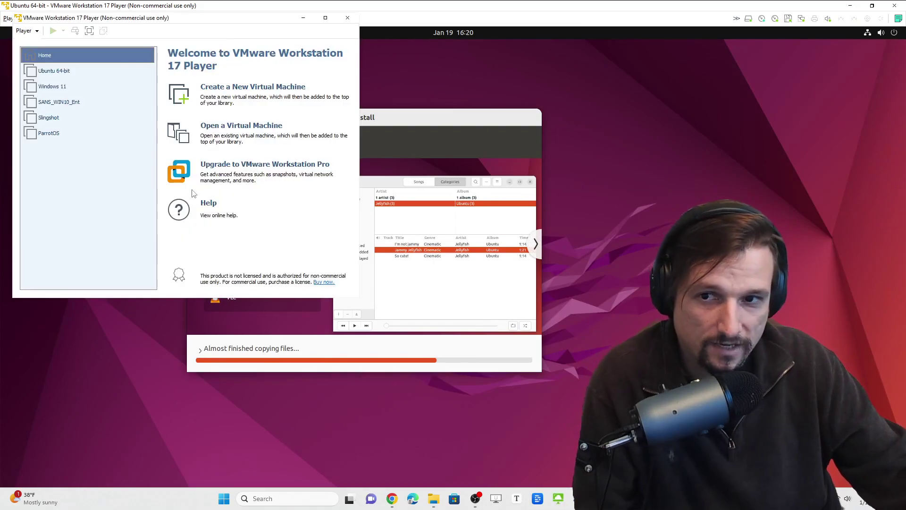